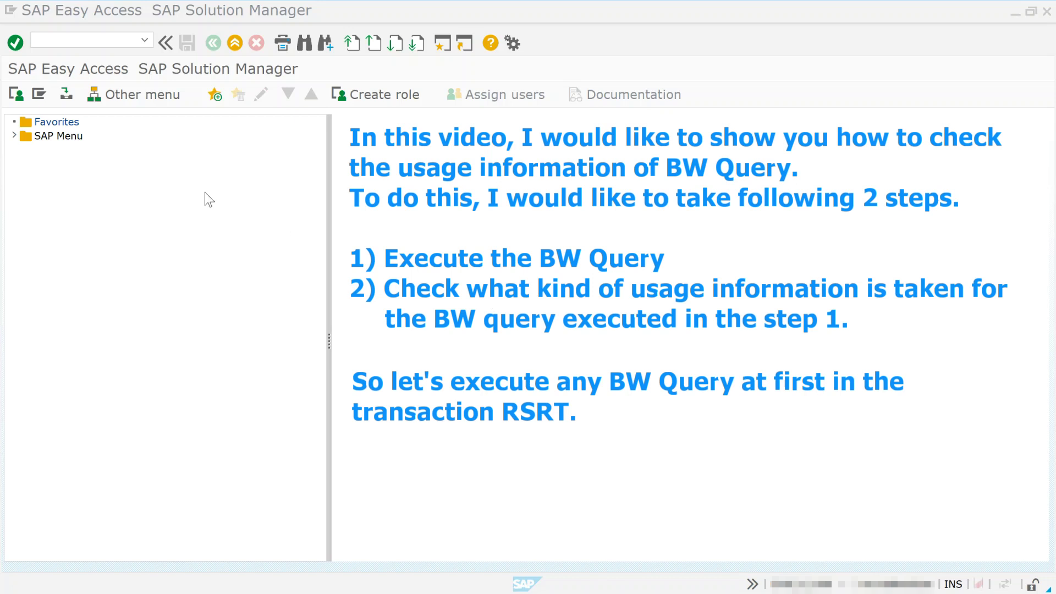
Start transaction rsrt to bring up the Query Monitor
{"action": "left_click", "coordinate": [77, 40]}
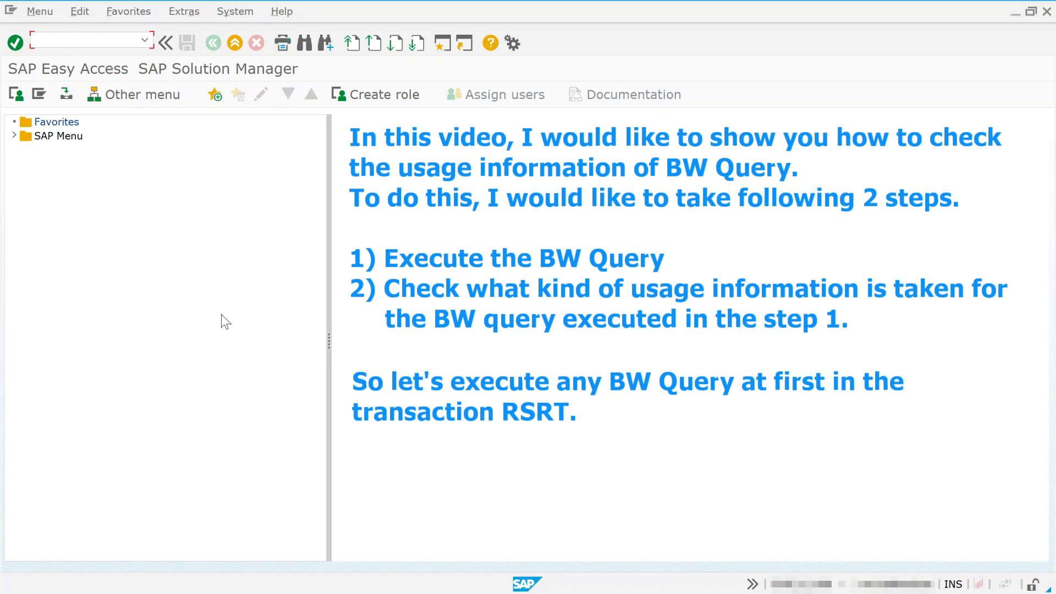
{"action": "type", "text": "rsrt"}
{"action": "key", "text": "Return"}
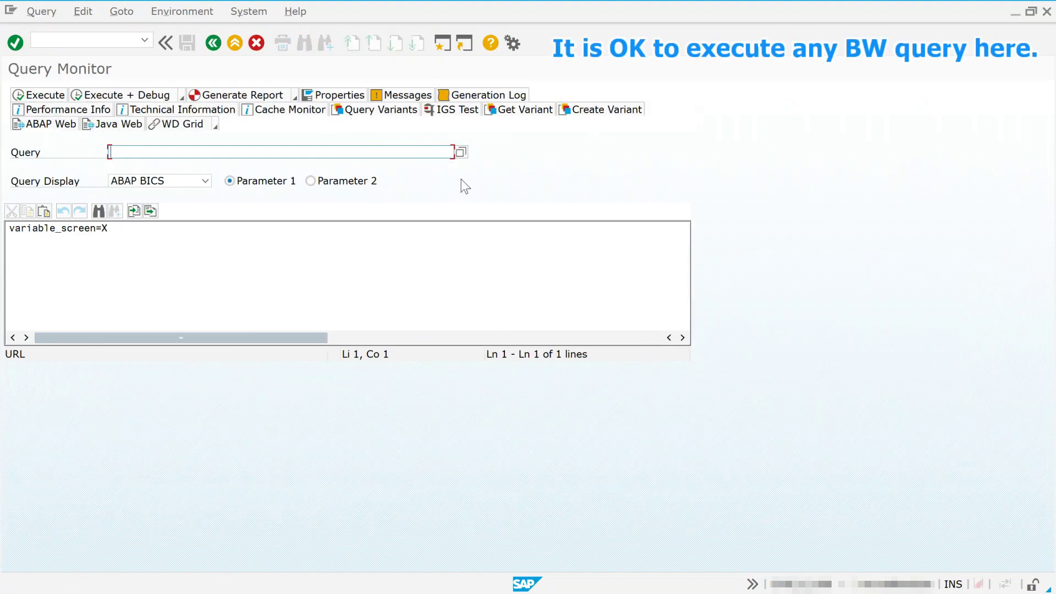
Choose query 0SM_UPLDD_USED_OBJS_ONDATE from SAP Solution Manager > 0SM_CCL > UPL Information DSO (Day)
{"action": "left_click", "coordinate": [461, 152]}
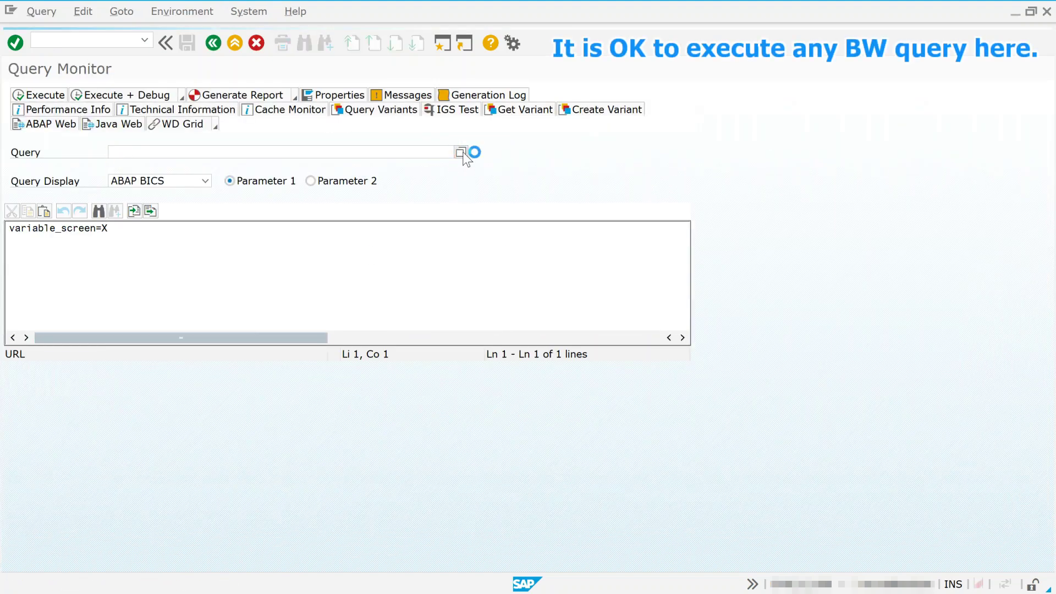
{"action": "left_click", "coordinate": [170, 161]}
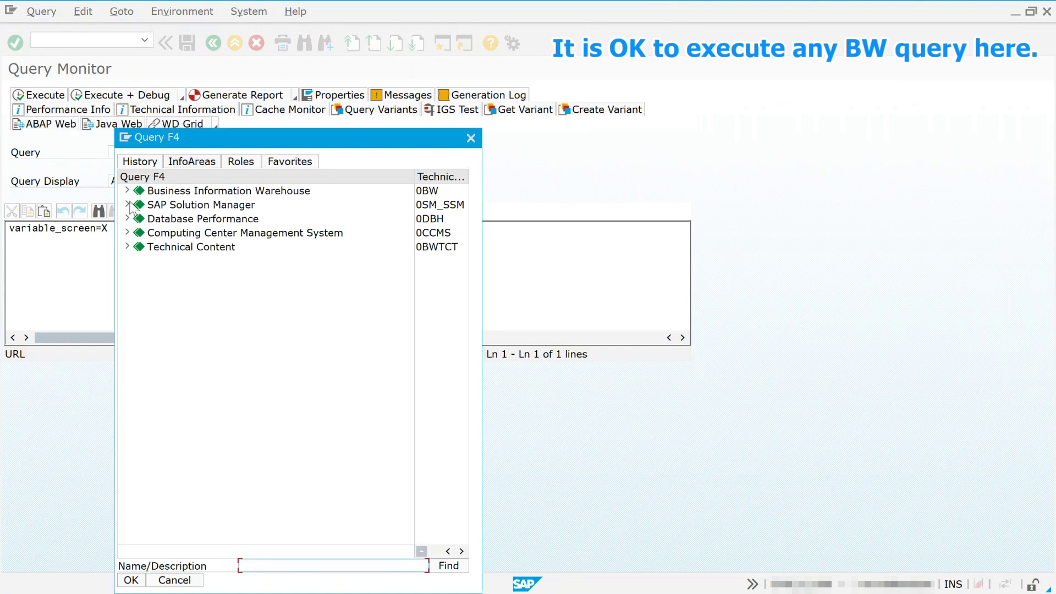
{"action": "left_click", "coordinate": [127, 204]}
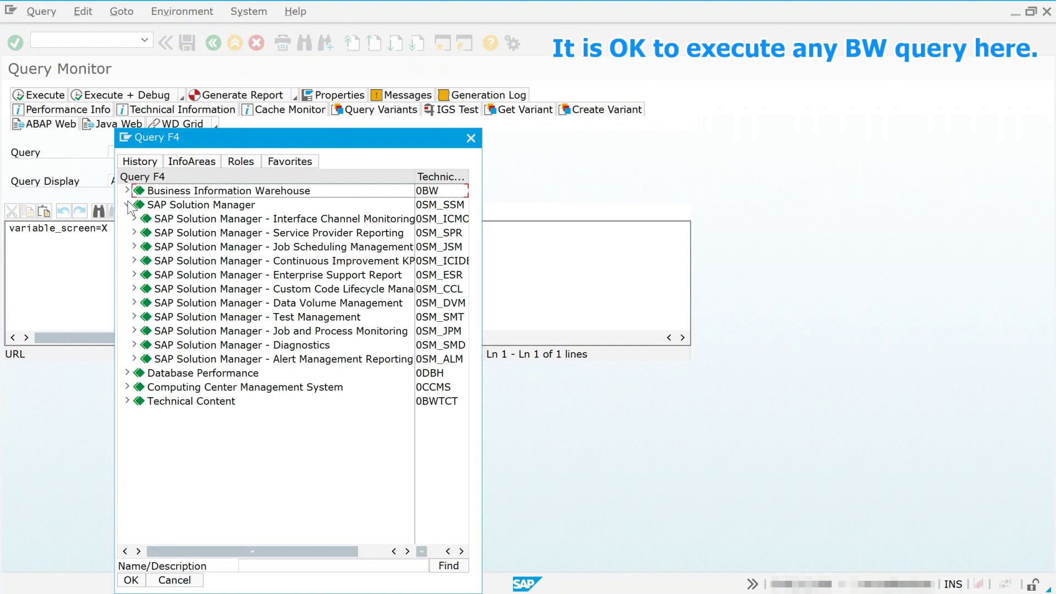
{"action": "left_click", "coordinate": [134, 289]}
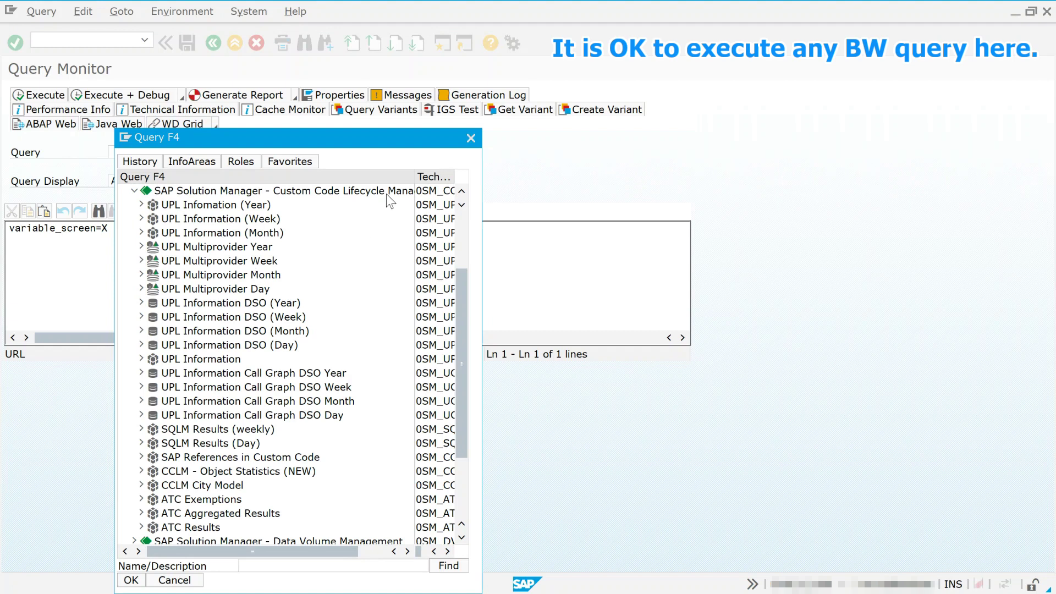
{"action": "left_click_drag", "start_coordinate": [415, 176], "coordinate": [368, 176]}
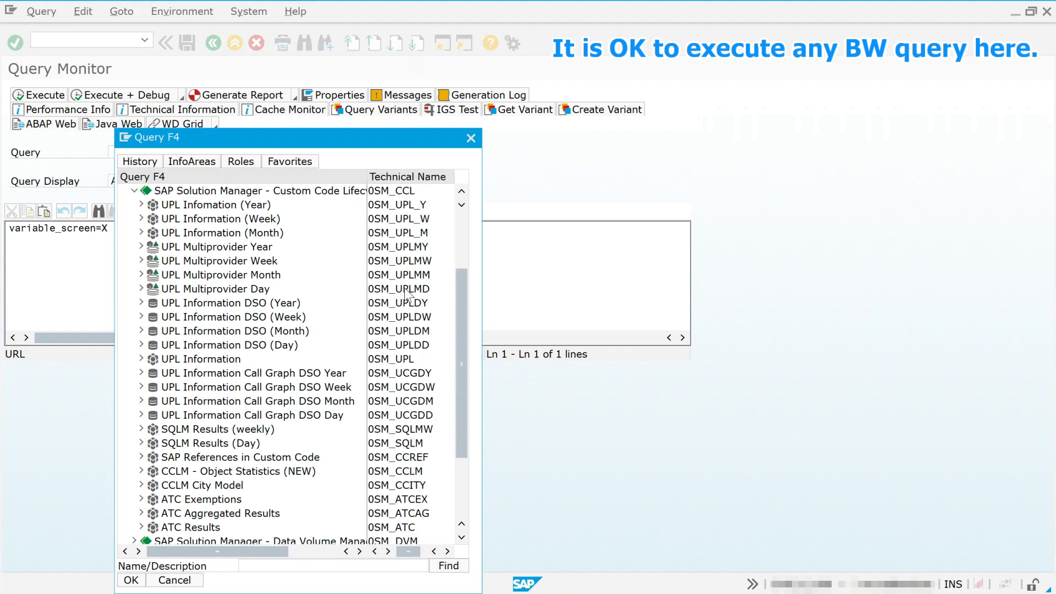
{"action": "left_click", "coordinate": [141, 345]}
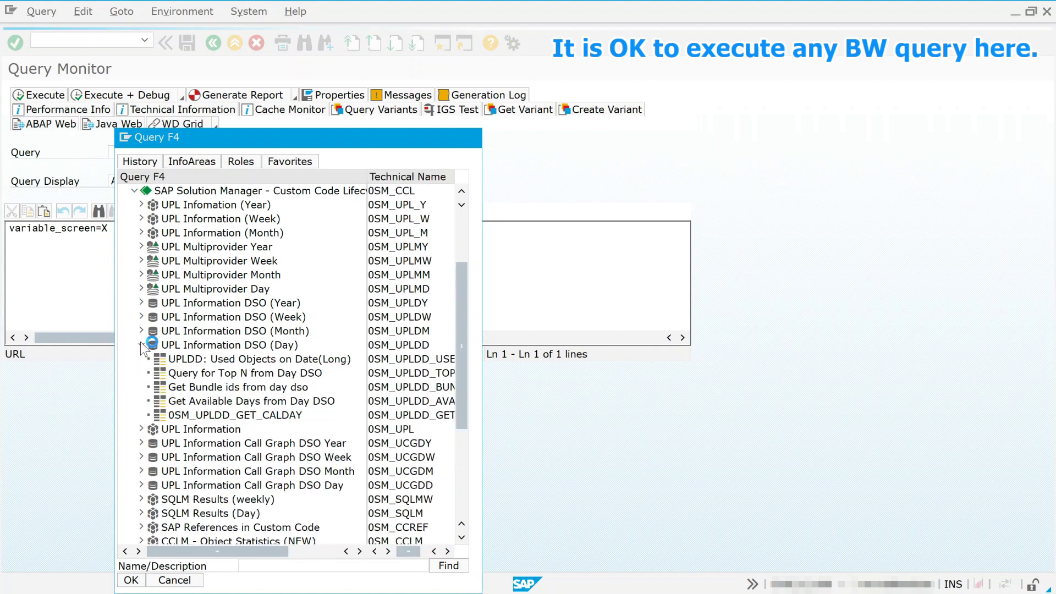
{"action": "left_click", "coordinate": [248, 361]}
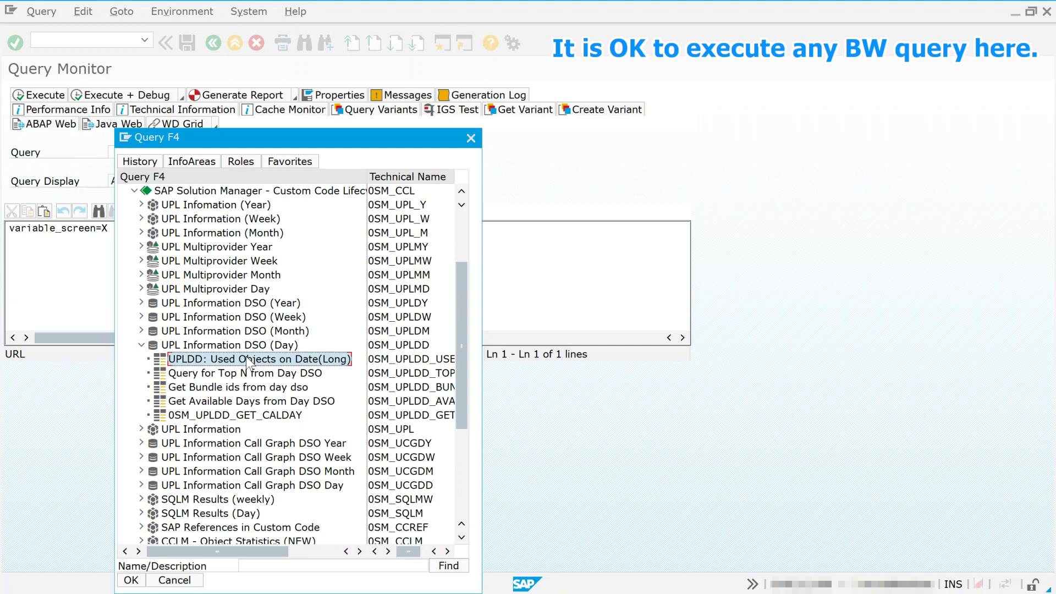
{"action": "left_click", "coordinate": [130, 580]}
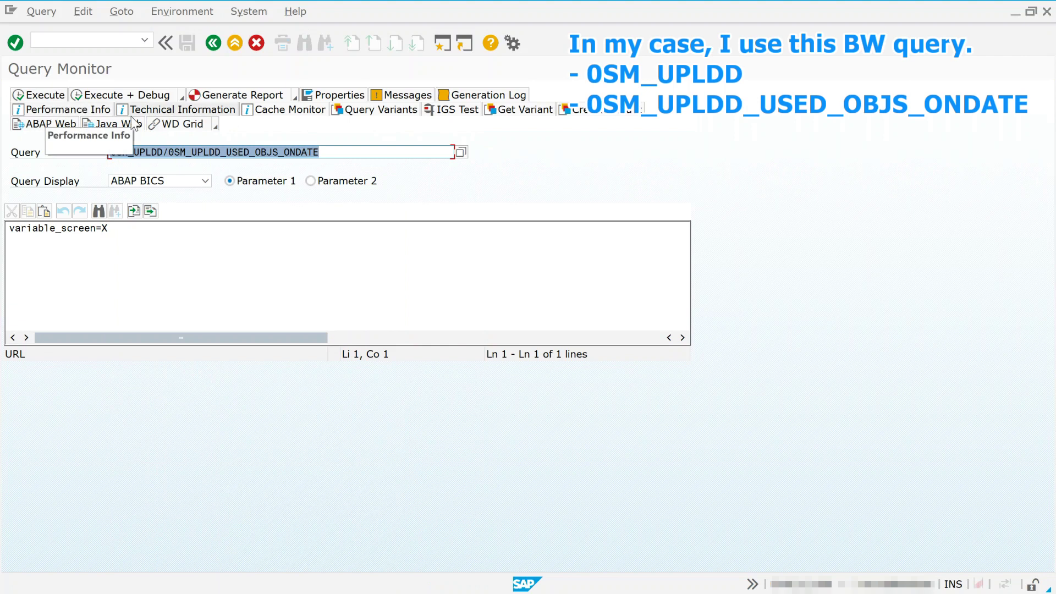
Review the query's General Data, OLAP, Statistics and Cache technical information tables
{"action": "left_click", "coordinate": [177, 112]}
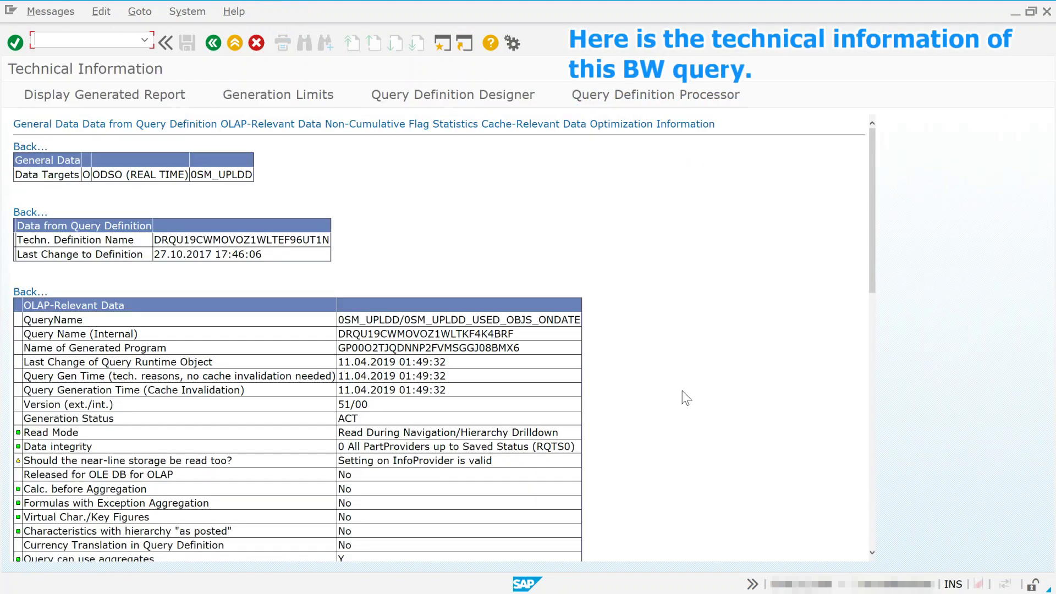
{"action": "scroll", "coordinate": [682, 391], "scroll_direction": "down", "scroll_amount": 10}
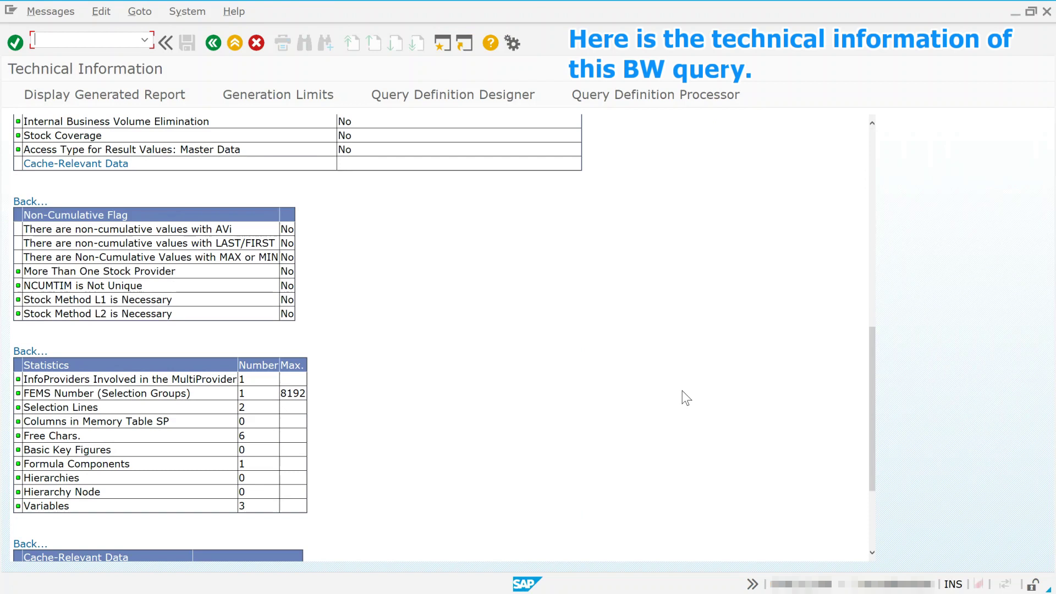
{"action": "scroll", "coordinate": [682, 390], "scroll_direction": "down", "scroll_amount": 6}
{"action": "scroll", "coordinate": [682, 390], "scroll_direction": "up", "scroll_amount": 3}
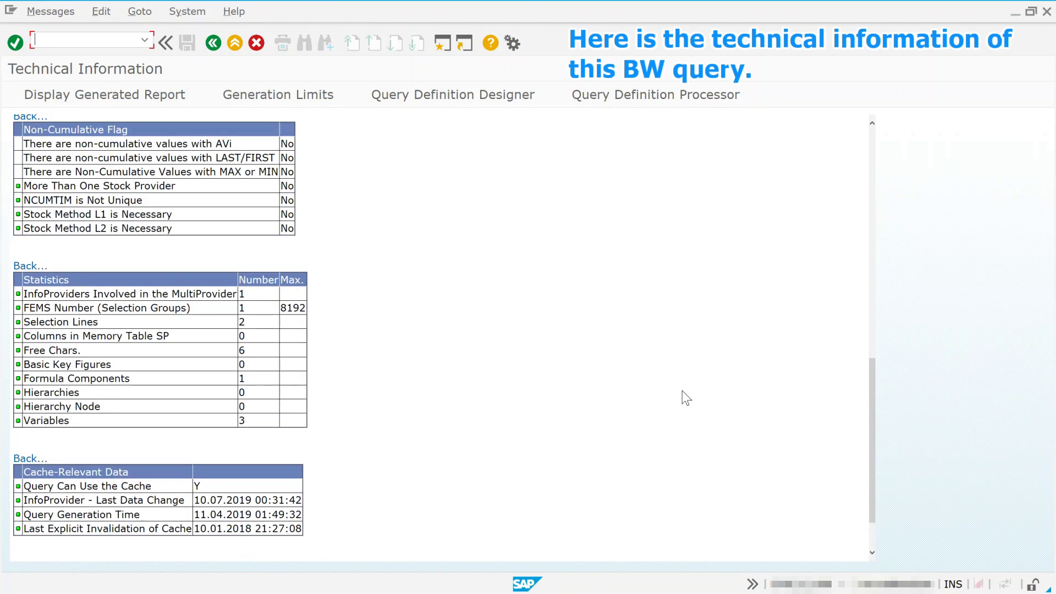
{"action": "scroll", "coordinate": [682, 391], "scroll_direction": "down", "scroll_amount": 2}
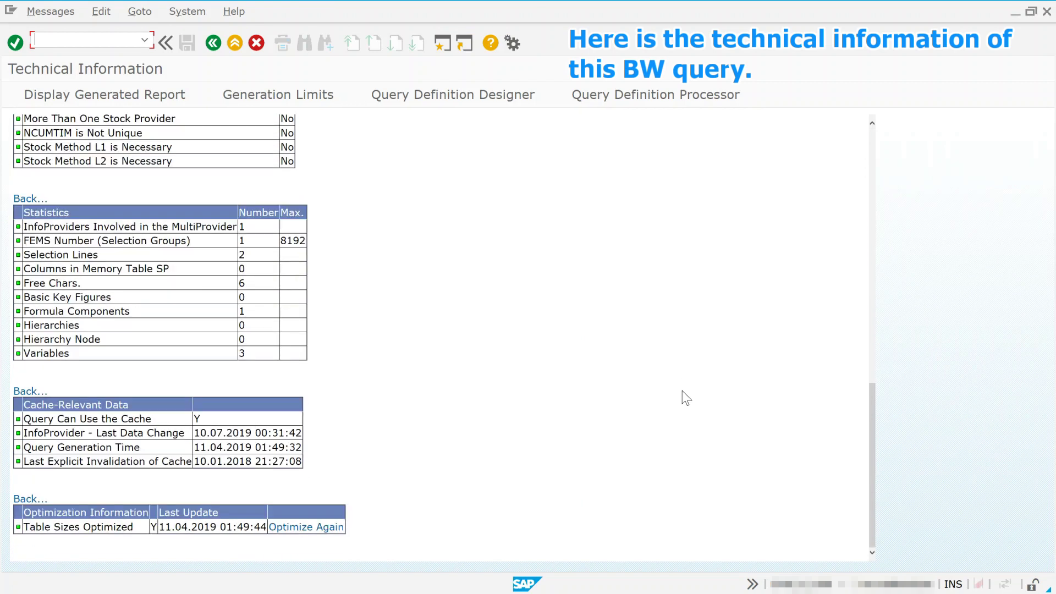
{"action": "scroll", "coordinate": [682, 391], "scroll_direction": "up", "scroll_amount": 14}
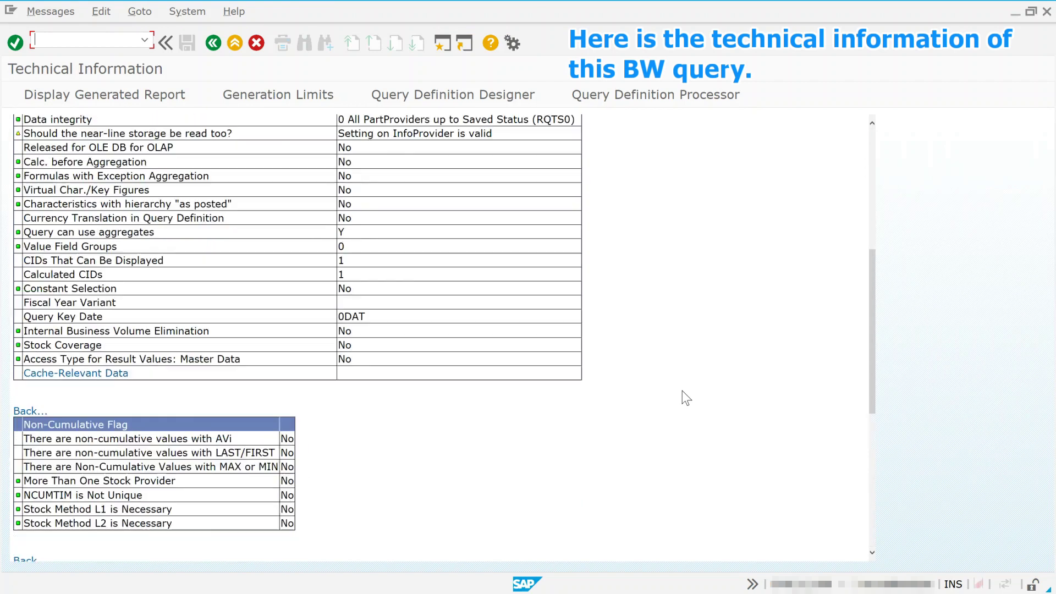
{"action": "scroll", "coordinate": [682, 390], "scroll_direction": "up", "scroll_amount": 3}
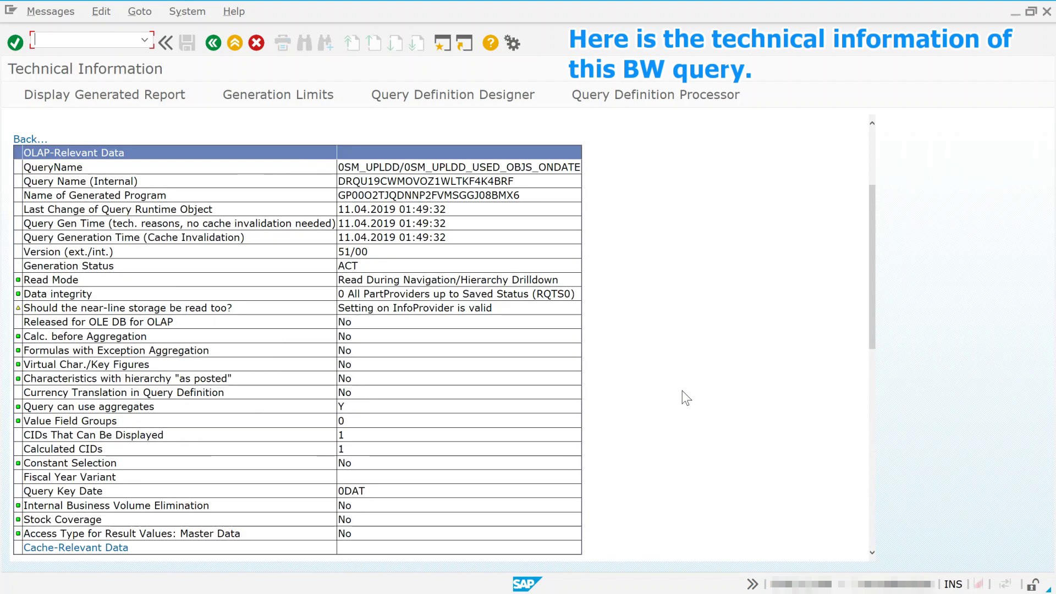
{"action": "scroll", "coordinate": [681, 390], "scroll_direction": "up", "scroll_amount": 4}
{"action": "scroll", "coordinate": [682, 390], "scroll_direction": "up", "scroll_amount": 1}
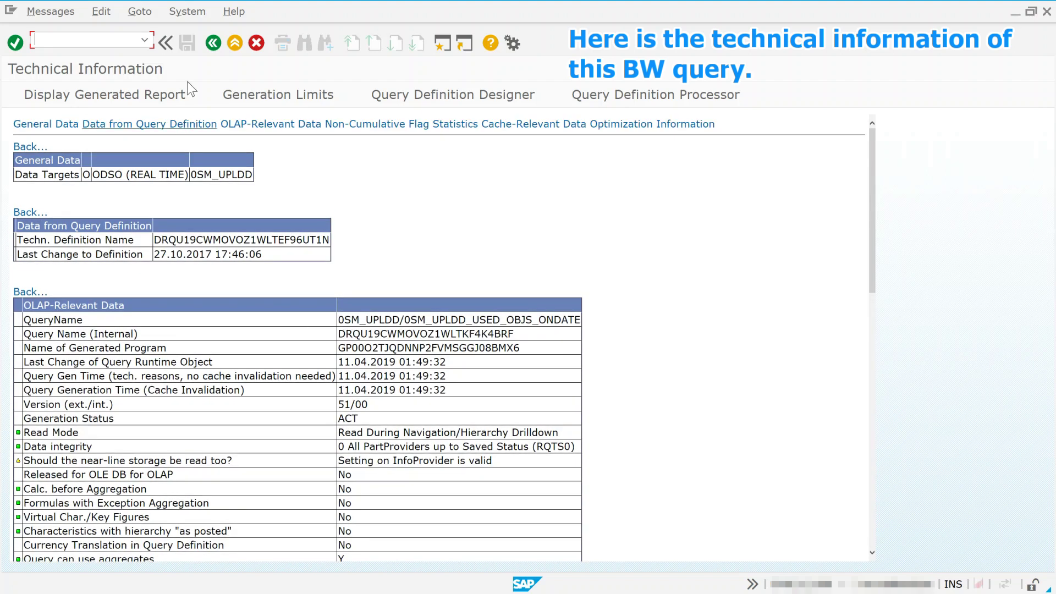
Return to the Query Monitor, execute the query and select one of three System ID values
{"action": "left_click", "coordinate": [213, 44]}
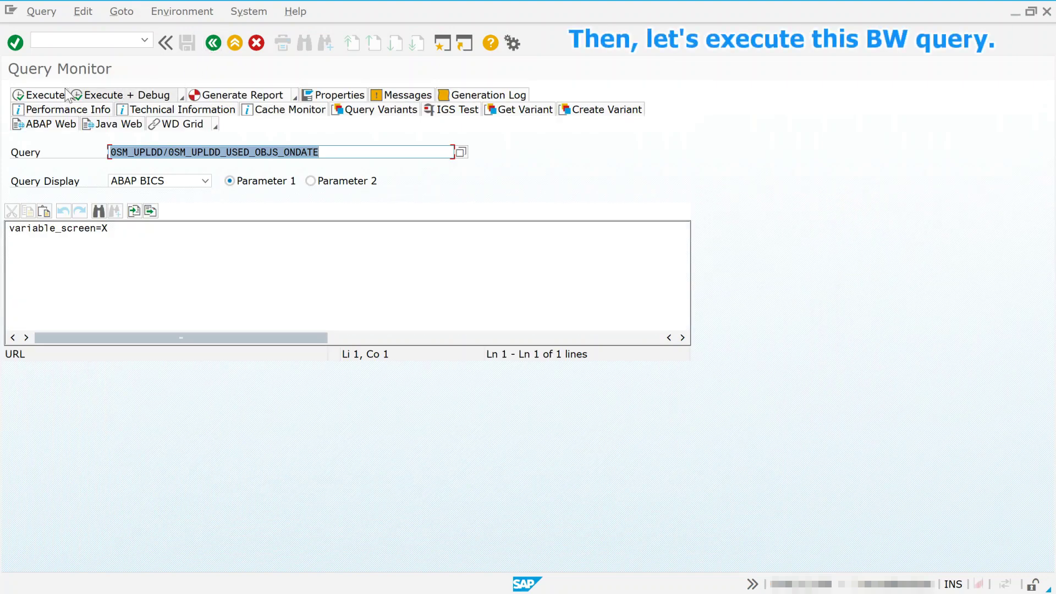
{"action": "left_click", "coordinate": [48, 94]}
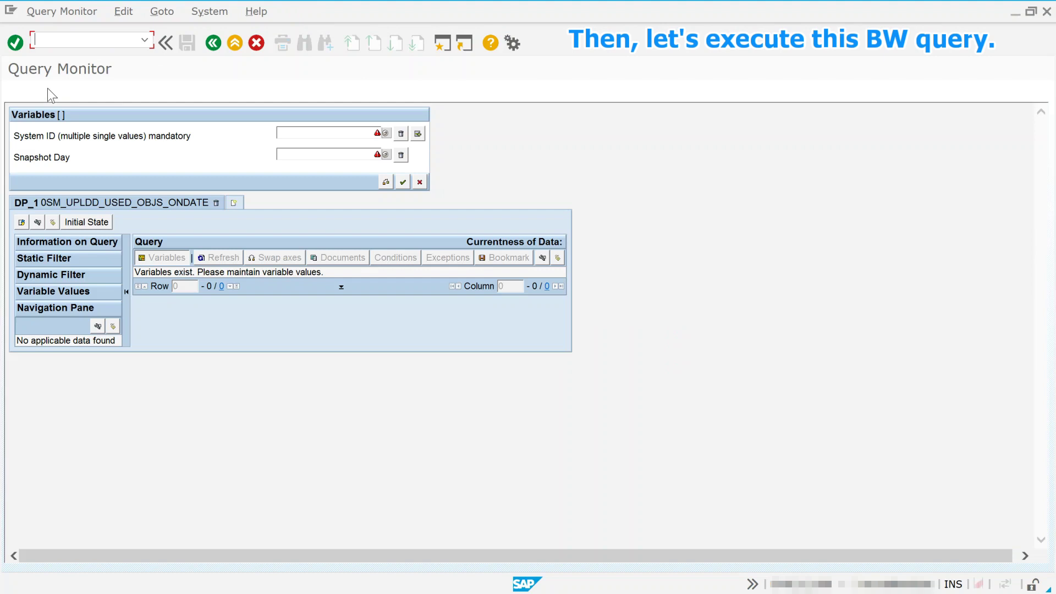
{"action": "left_click", "coordinate": [385, 134]}
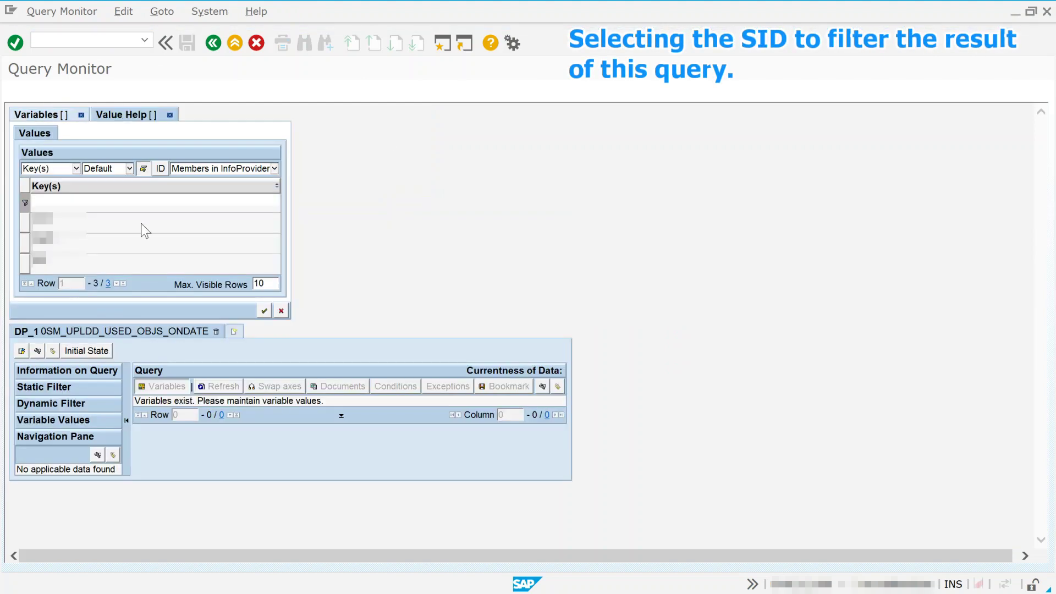
{"action": "left_click", "coordinate": [24, 243]}
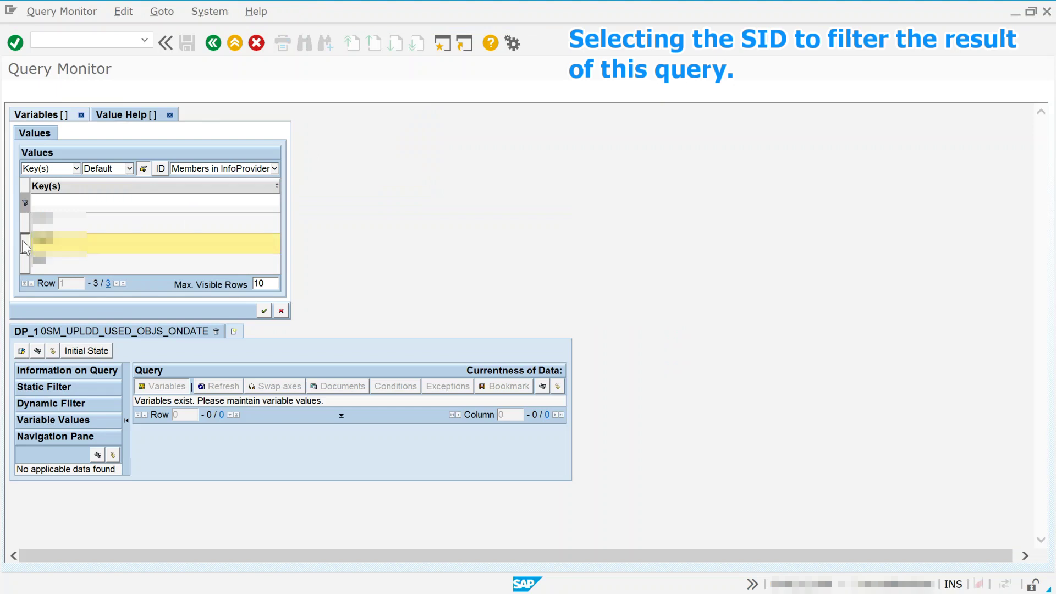
Confirm the System ID and set Snapshot Day to 07.07.2019 from the 104 available dates
{"action": "left_click", "coordinate": [264, 311]}
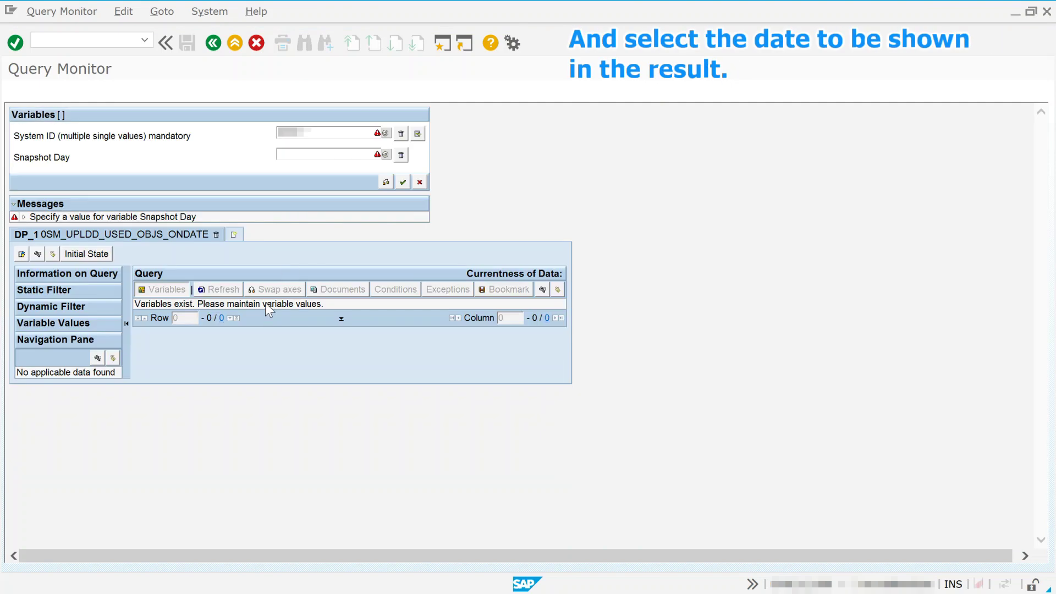
{"action": "left_click", "coordinate": [385, 154]}
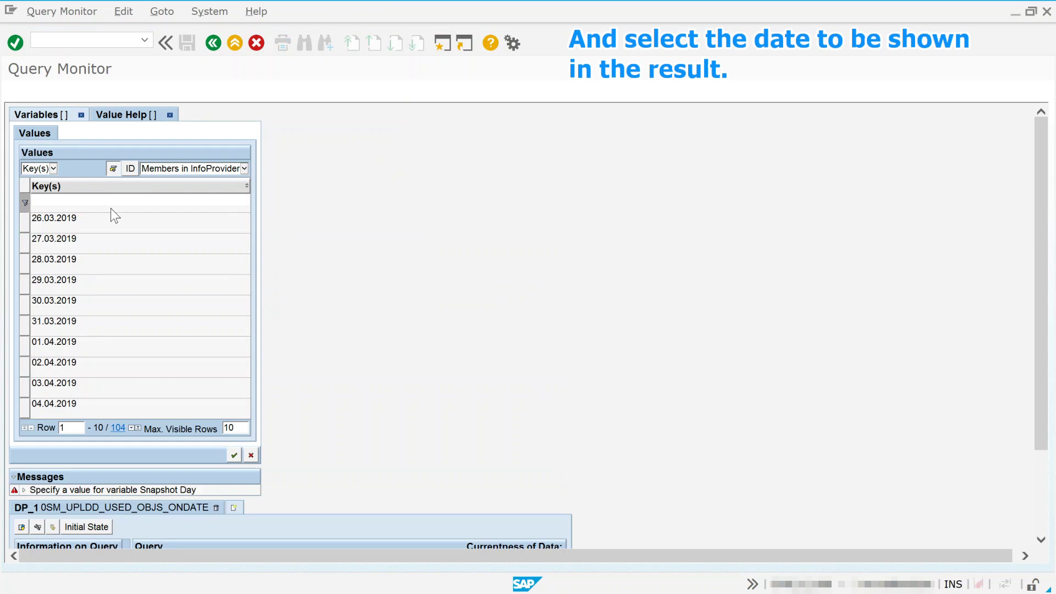
{"action": "left_click", "coordinate": [117, 428]}
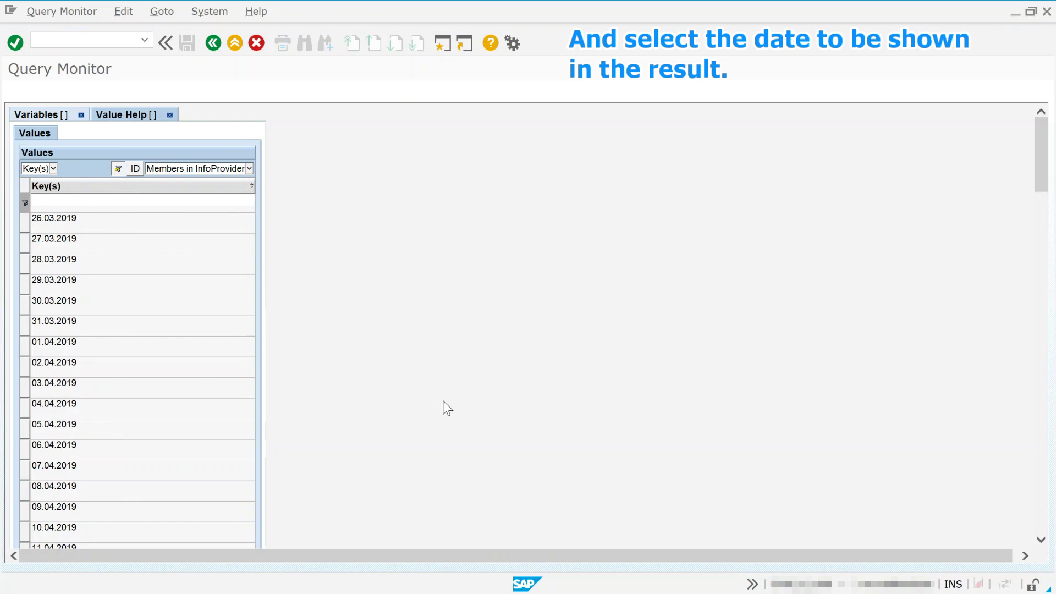
{"action": "scroll", "coordinate": [440, 406], "scroll_direction": "down", "scroll_amount": 15}
{"action": "scroll", "coordinate": [433, 403], "scroll_direction": "down", "scroll_amount": 20}
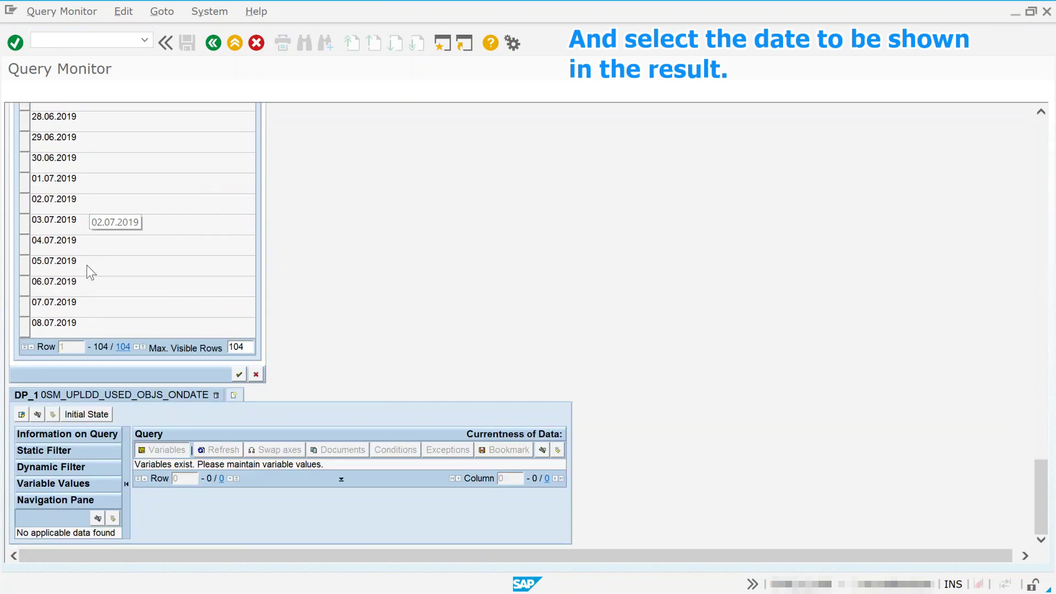
{"action": "left_click", "coordinate": [22, 305]}
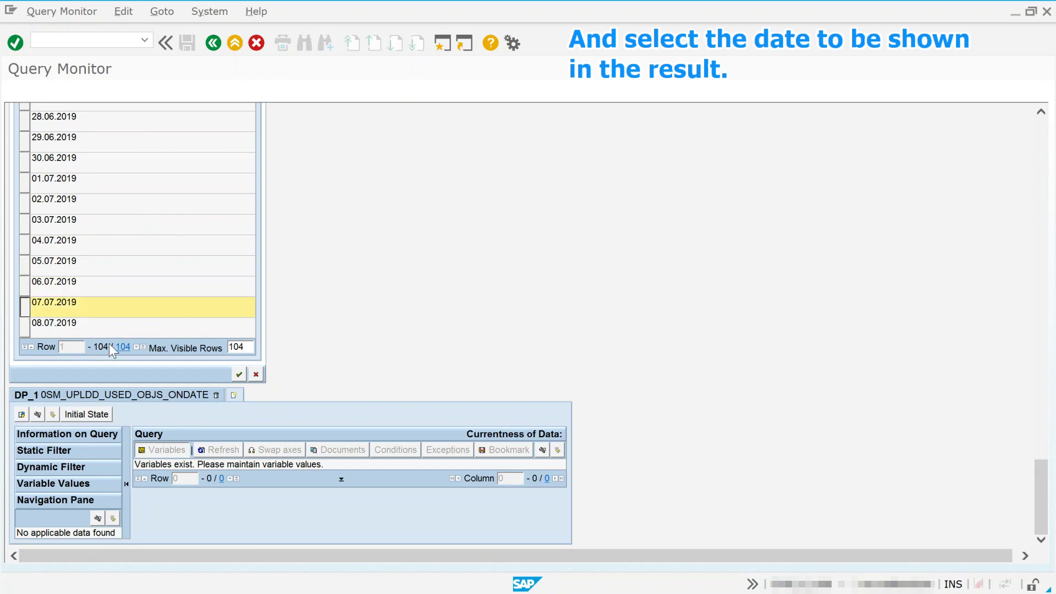
{"action": "left_click", "coordinate": [238, 374]}
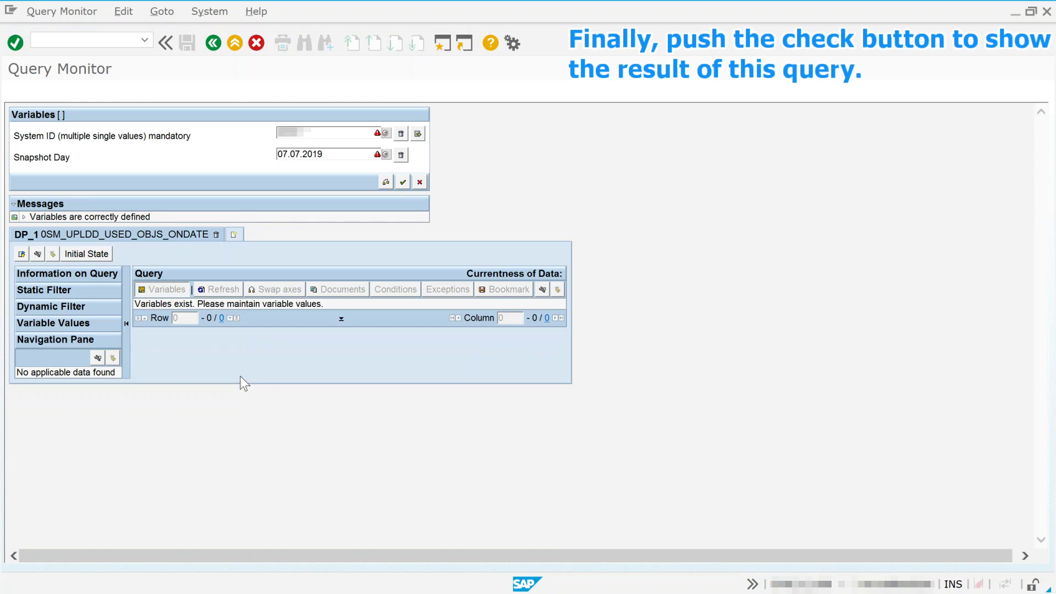
Execute the query with the entered variables, returning 7093 rows for 07.07.2019
{"action": "left_click", "coordinate": [404, 183]}
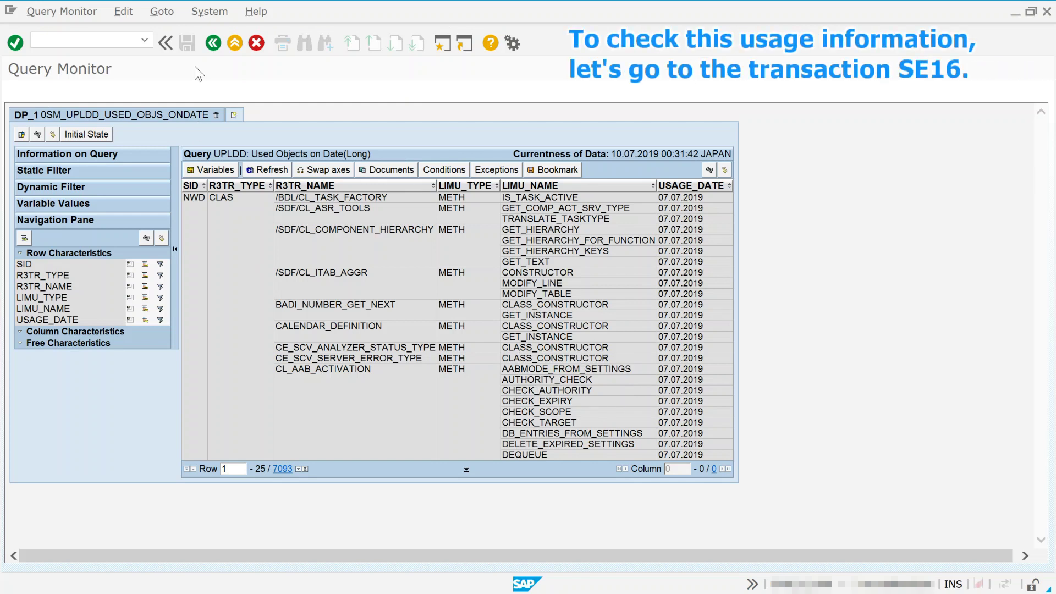
Open SE16 via /nse16 with table RSDDSTAT_OLAP and show its selection screen
{"action": "left_click", "coordinate": [94, 39]}
{"action": "type", "text": "/nse16"}
{"action": "key", "text": "Return"}
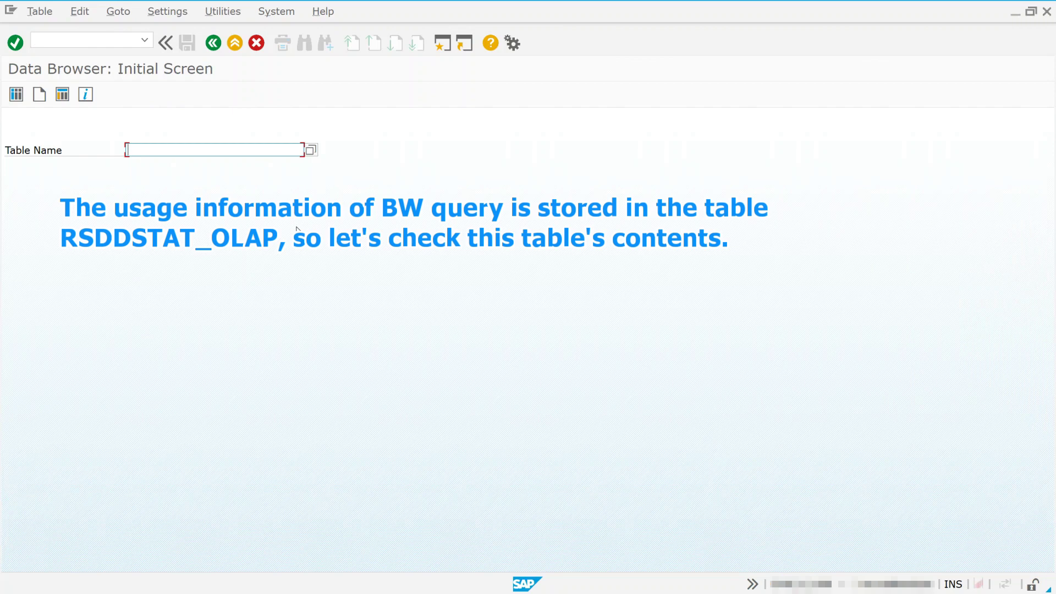
{"action": "key", "text": "Down"}
{"action": "key", "text": "Down"}
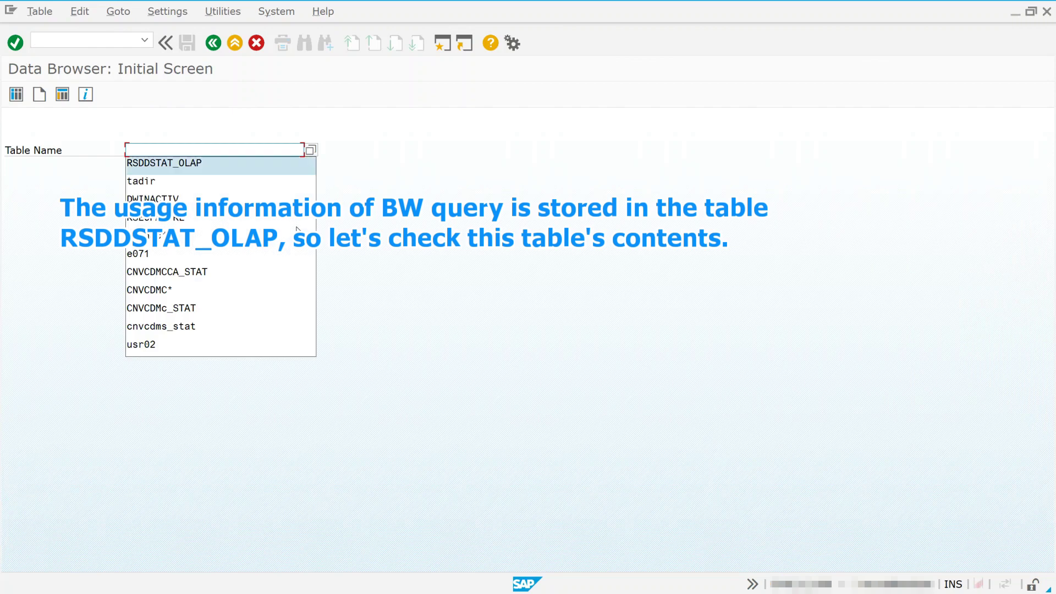
{"action": "key", "text": "Return"}
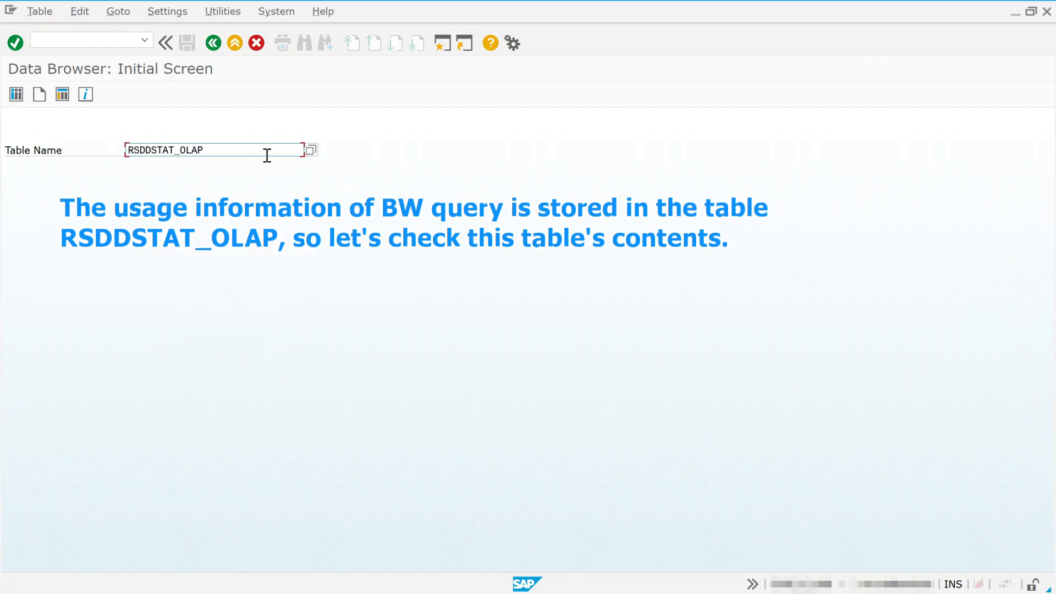
{"action": "left_click", "coordinate": [17, 94]}
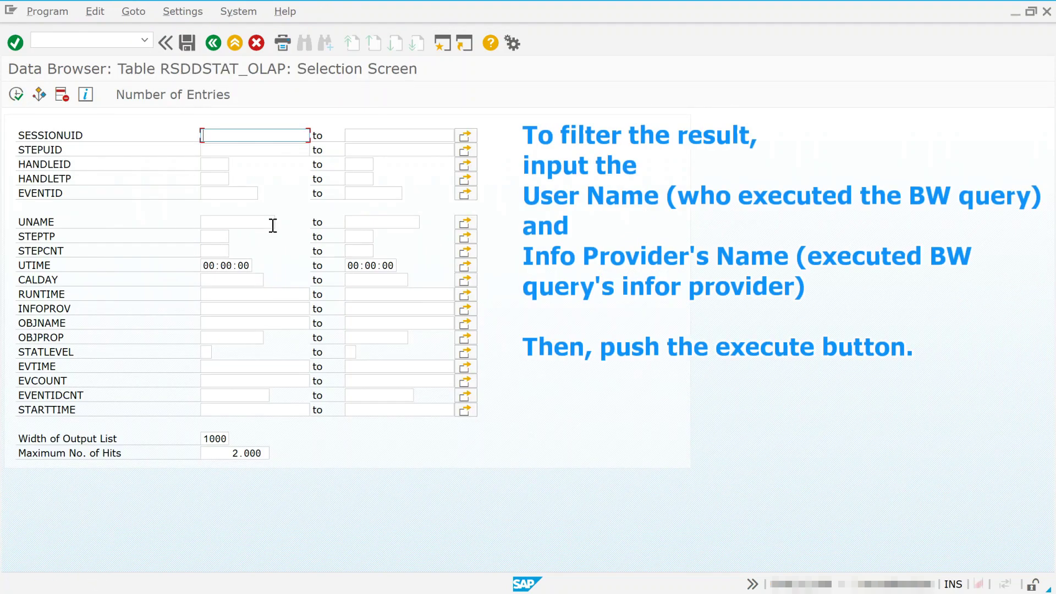
Enter the user name in UNAME and 0SM_UPLDD in INFOPROV, then execute the selection
{"action": "left_click", "coordinate": [247, 223]}
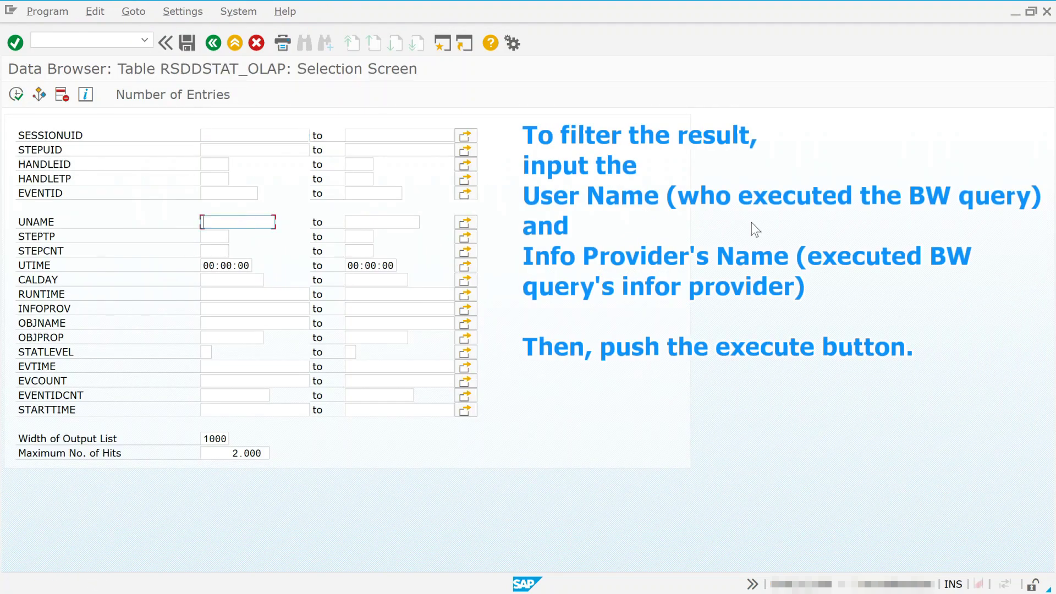
{"action": "type", "text": "demouser"}
{"action": "key", "text": "Tab"}
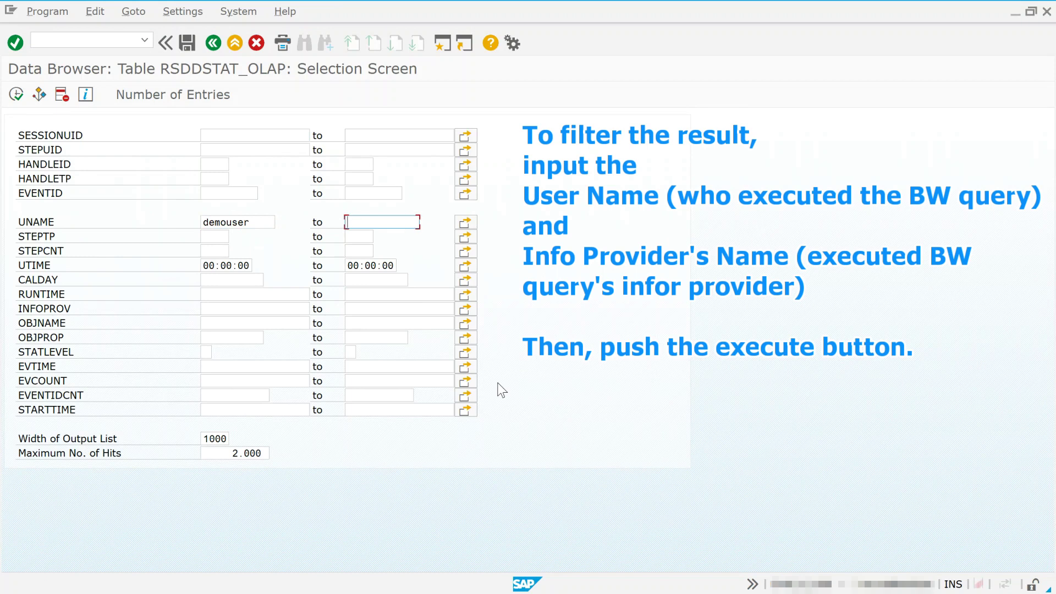
{"action": "left_click", "coordinate": [212, 310]}
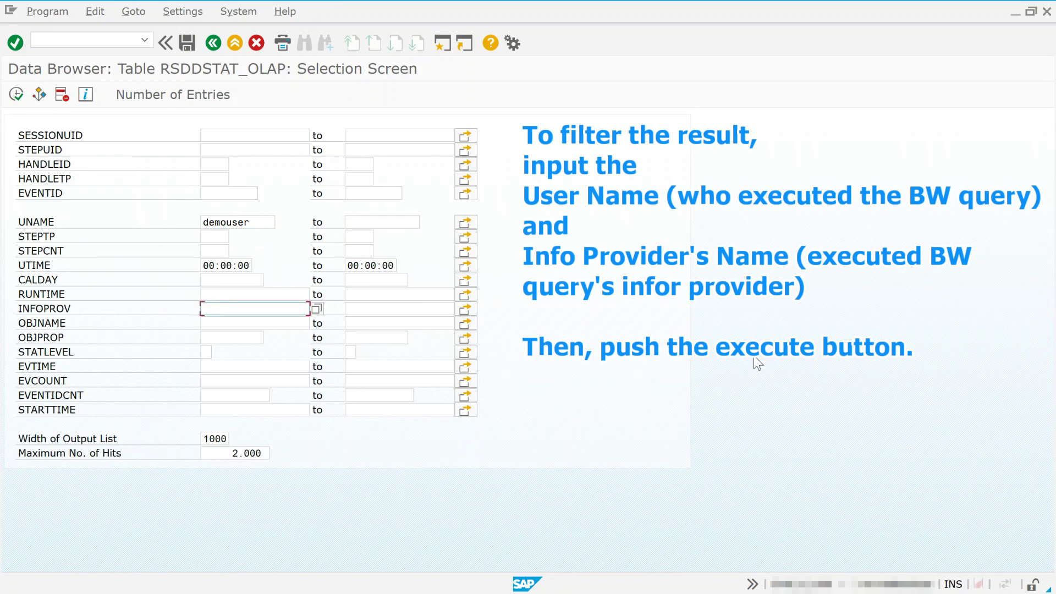
{"action": "type", "text": "0"}
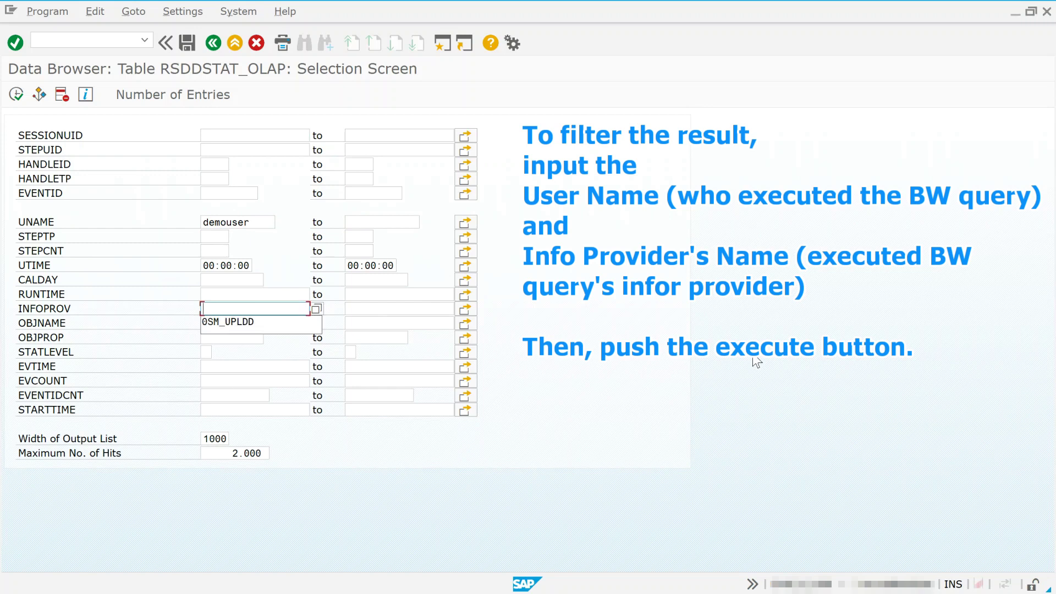
{"action": "key", "text": "Down"}
{"action": "key", "text": "Return"}
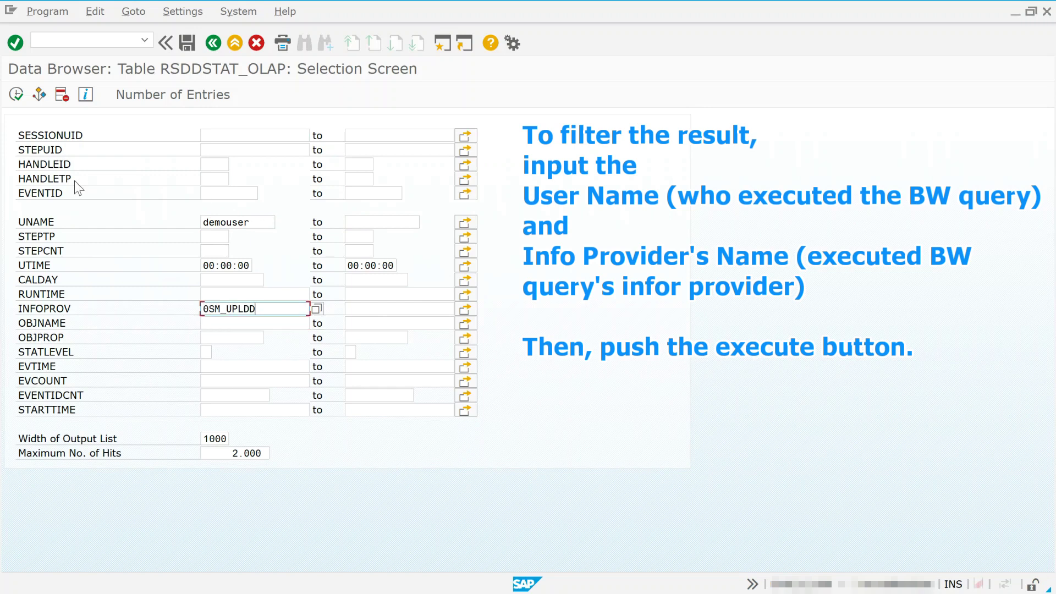
{"action": "left_click", "coordinate": [18, 97]}
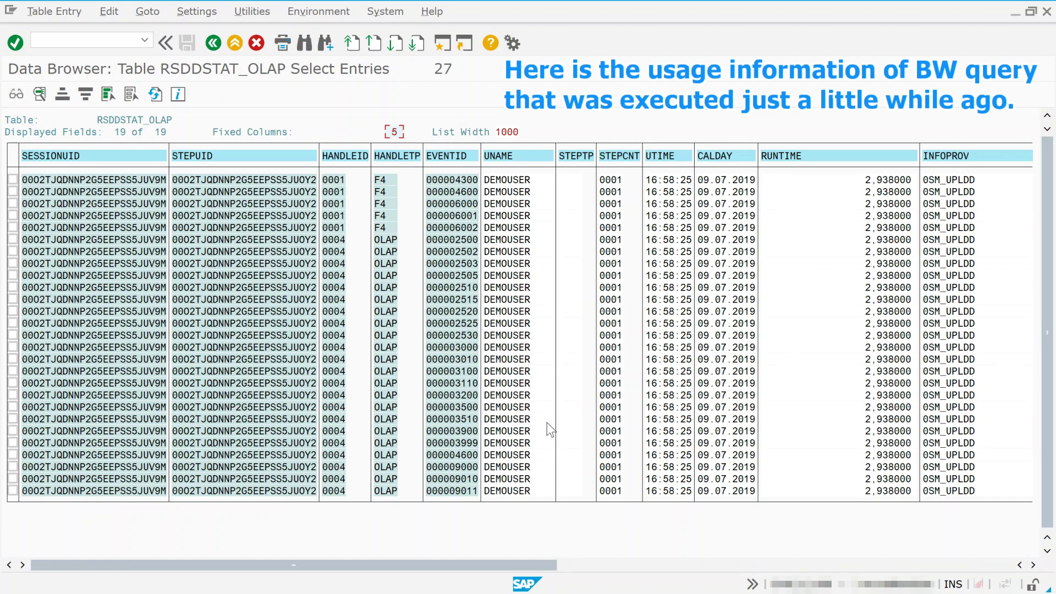
Scroll the 27 entries right through STARTTIME and back, then mark the first F4 entry
{"action": "left_click", "coordinate": [928, 561]}
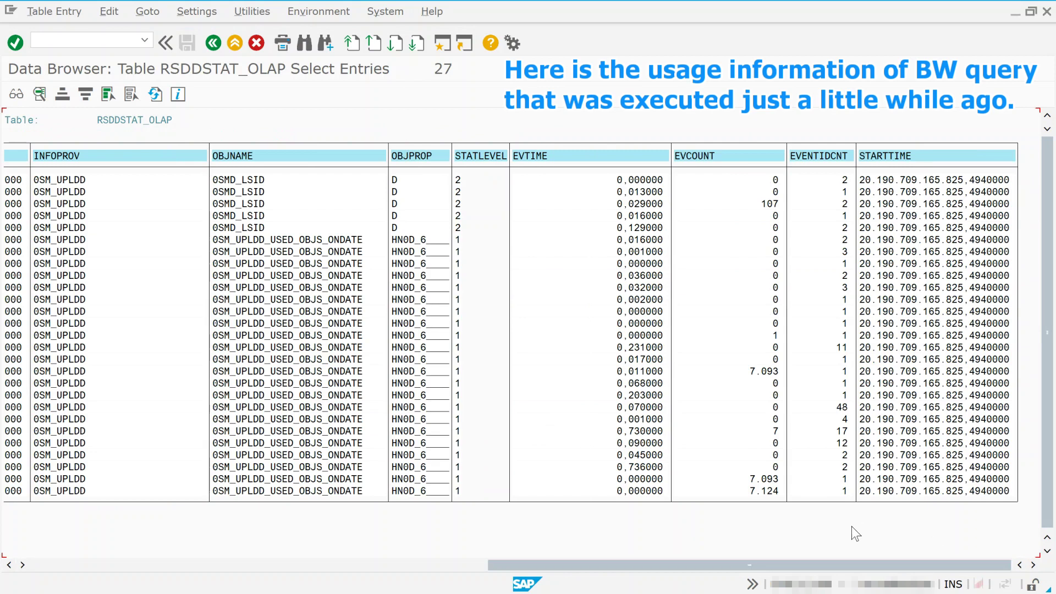
{"action": "left_click", "coordinate": [91, 566]}
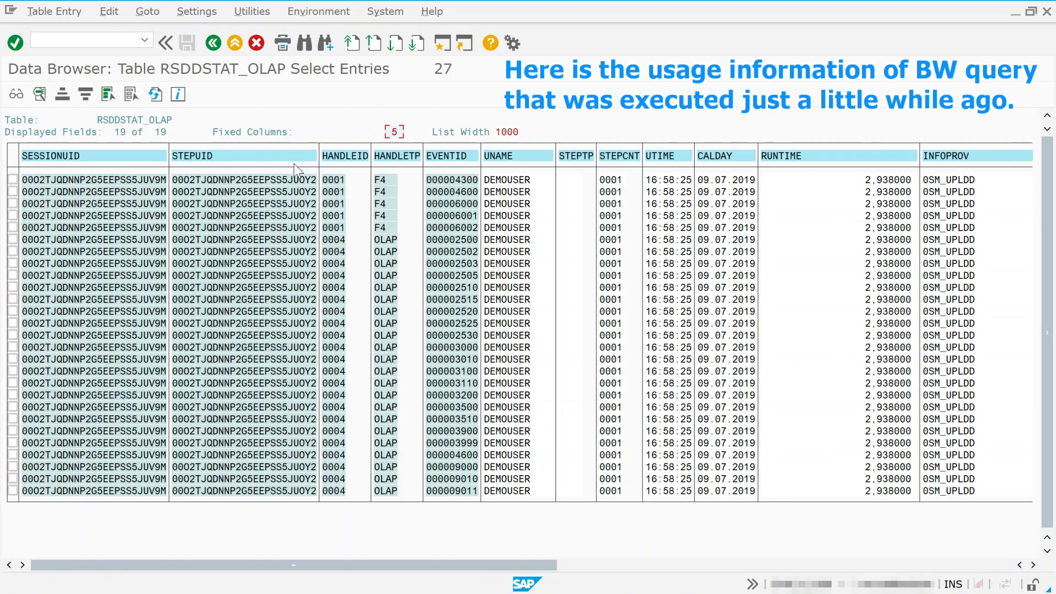
{"action": "left_click", "coordinate": [388, 180]}
Display the detail records for EVENTIDs 4300, 4600, 6000 and 2500, returning to the list after each
{"action": "double_click", "coordinate": [388, 180]}
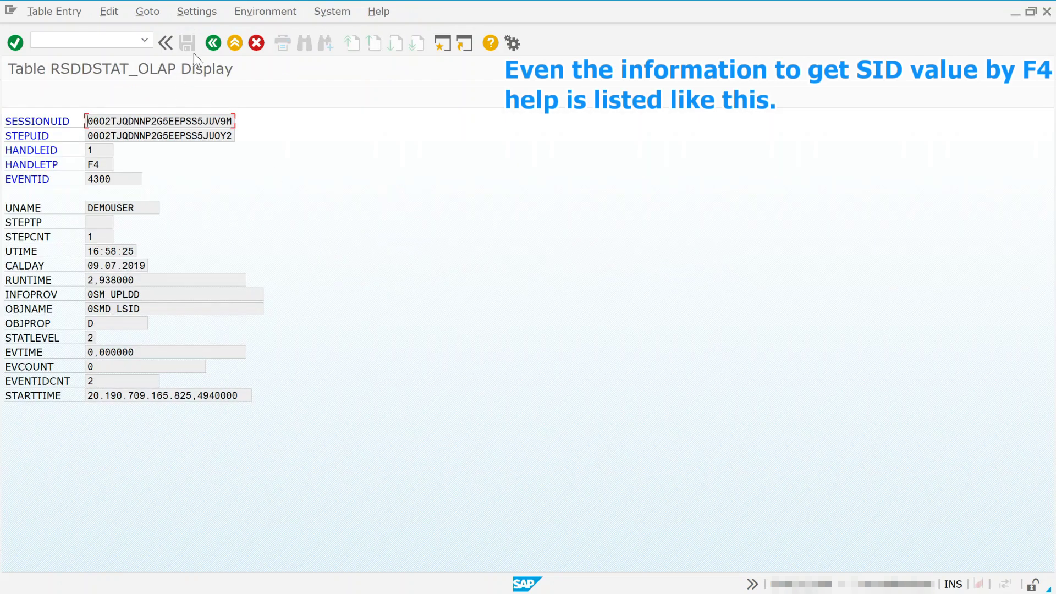
{"action": "left_click", "coordinate": [213, 43]}
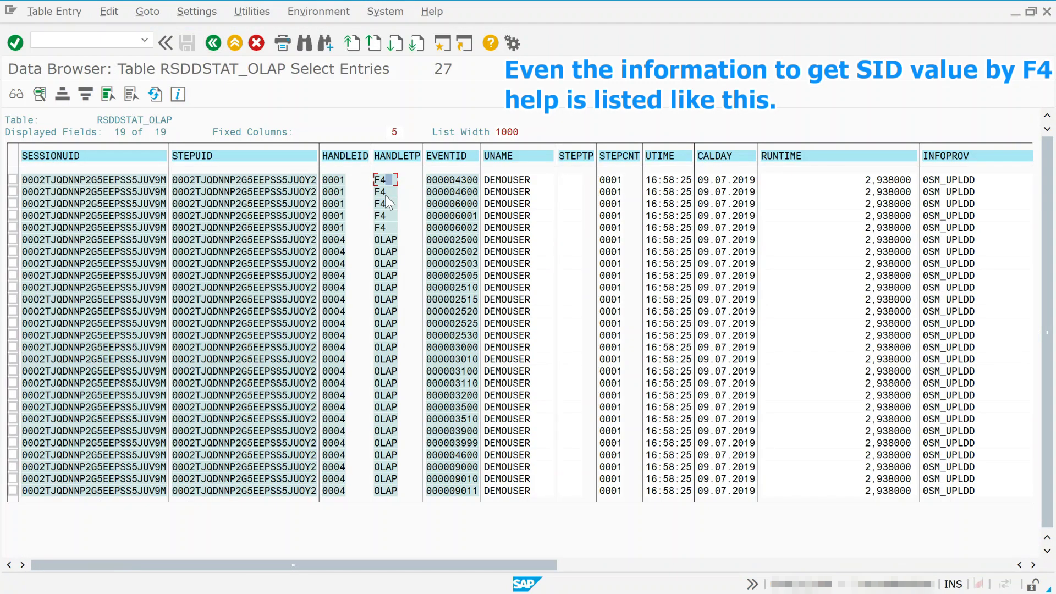
{"action": "double_click", "coordinate": [383, 190]}
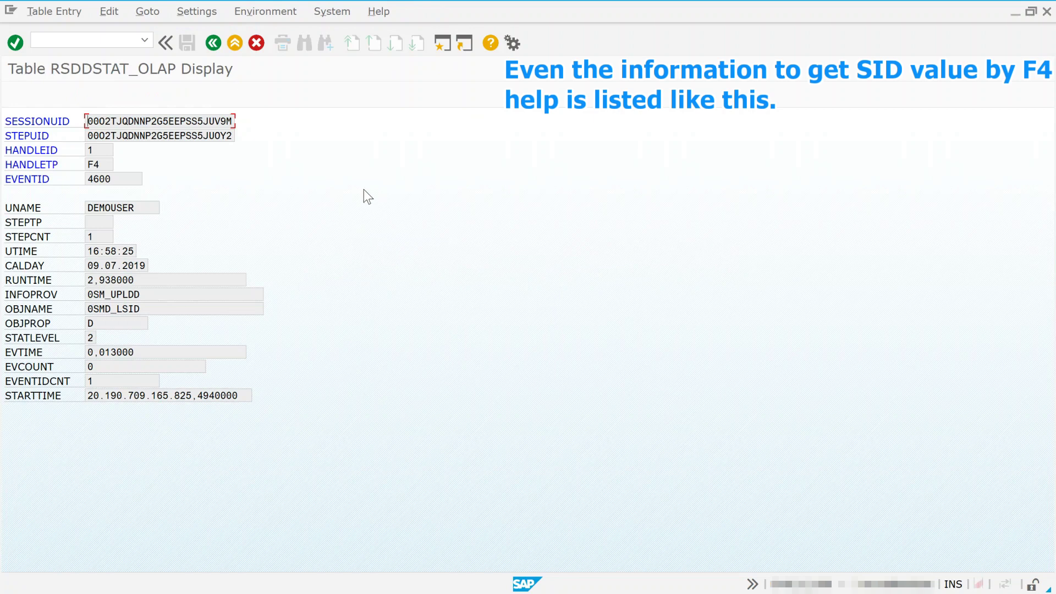
{"action": "left_click", "coordinate": [209, 45]}
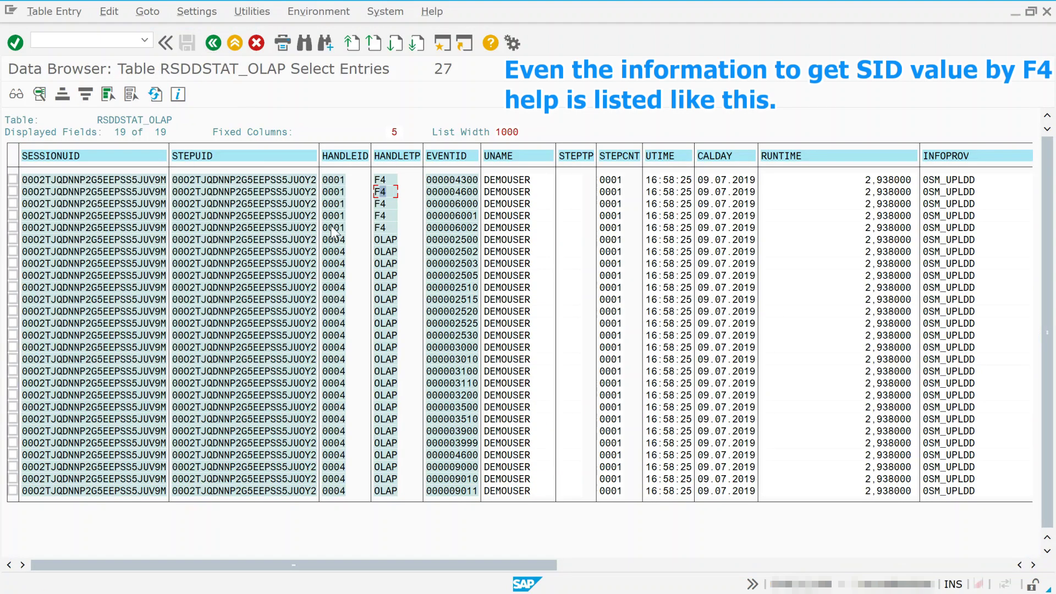
{"action": "double_click", "coordinate": [385, 207]}
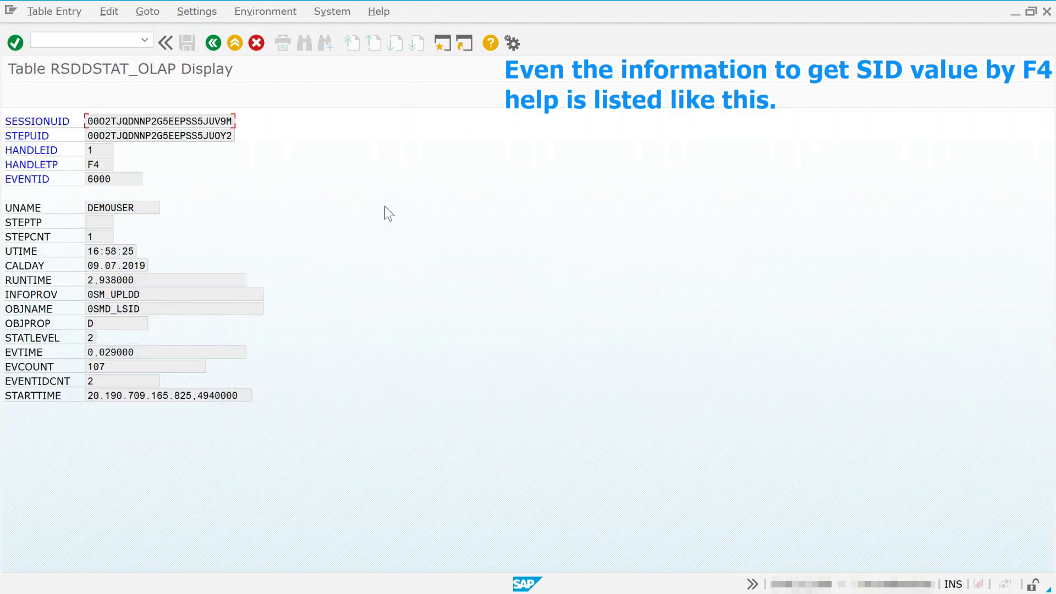
{"action": "left_click", "coordinate": [216, 47]}
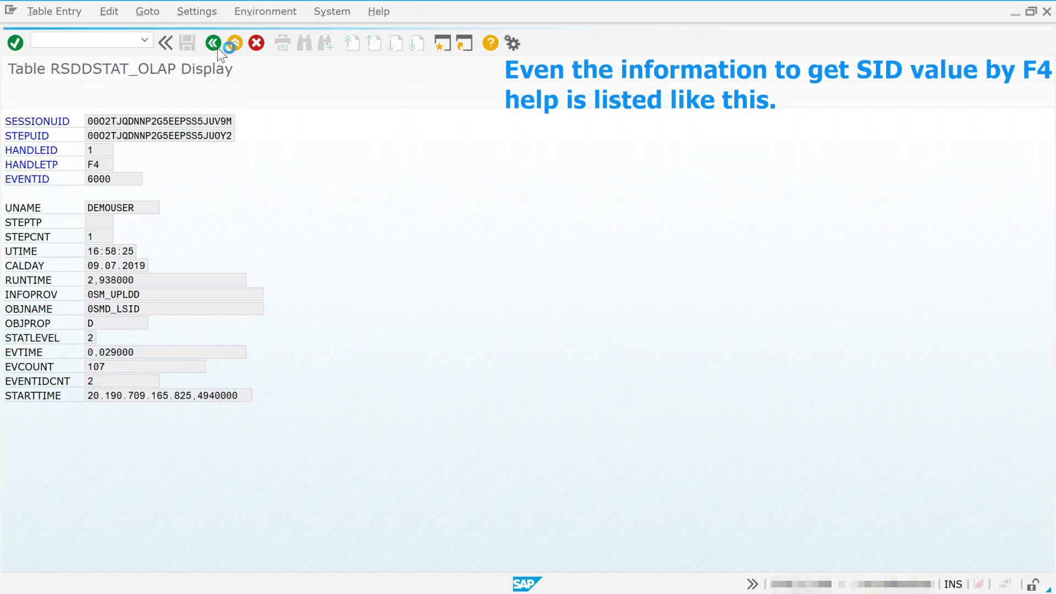
{"action": "double_click", "coordinate": [388, 240]}
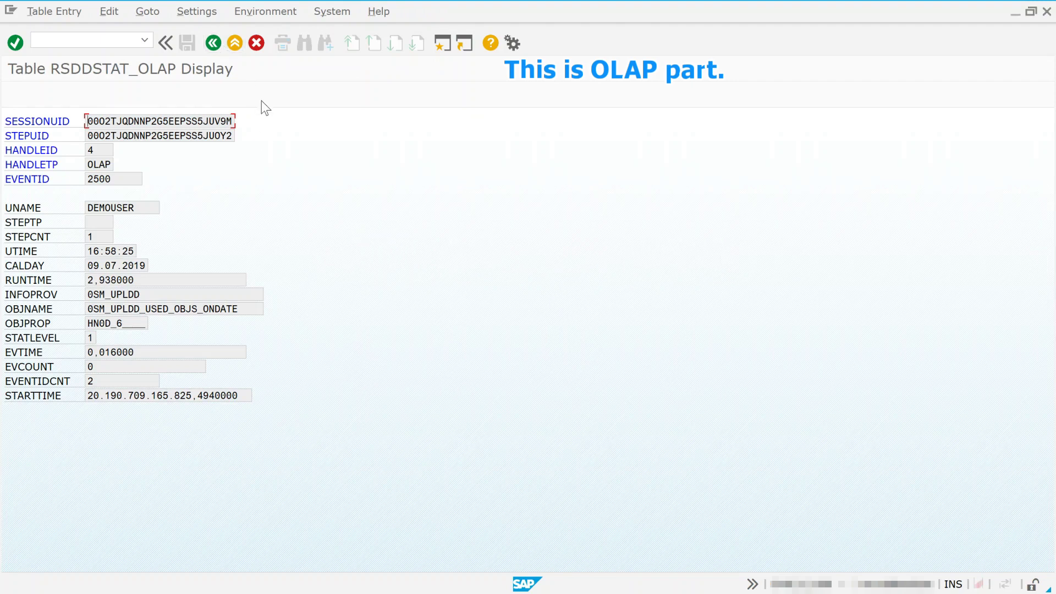
{"action": "left_click", "coordinate": [211, 42]}
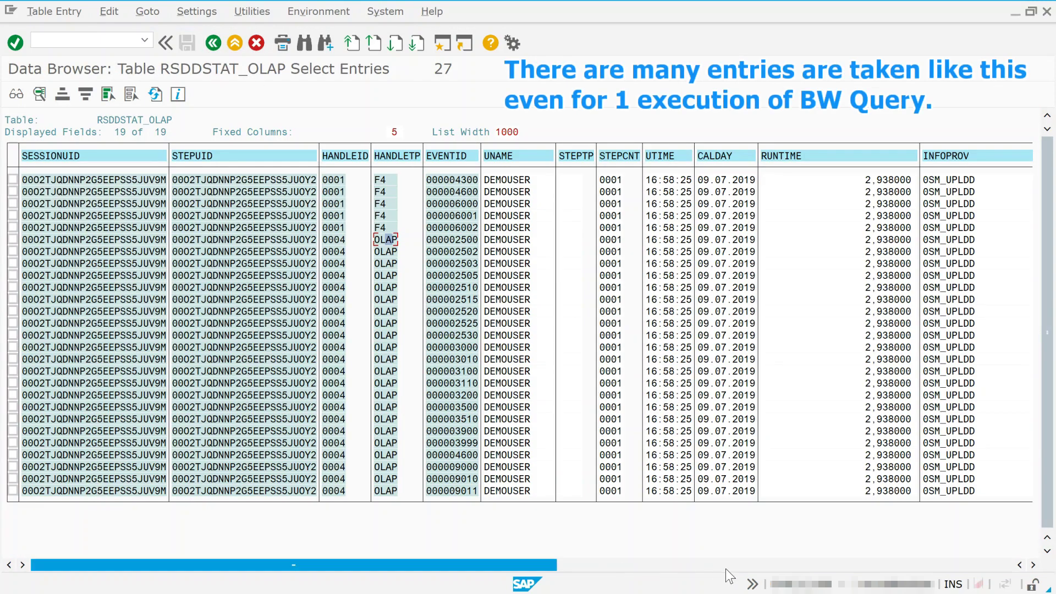
Scroll through the RSDDSTAT_OLAP result list, then return to its user and 0SM_UPLDD selection screen
{"action": "left_click", "coordinate": [767, 569]}
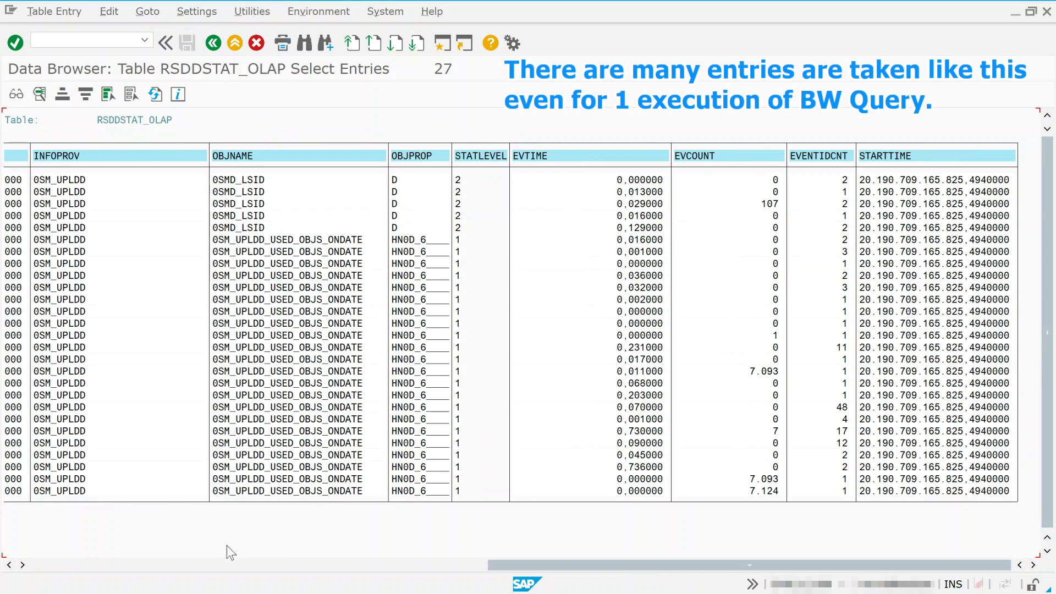
{"action": "left_click", "coordinate": [112, 565]}
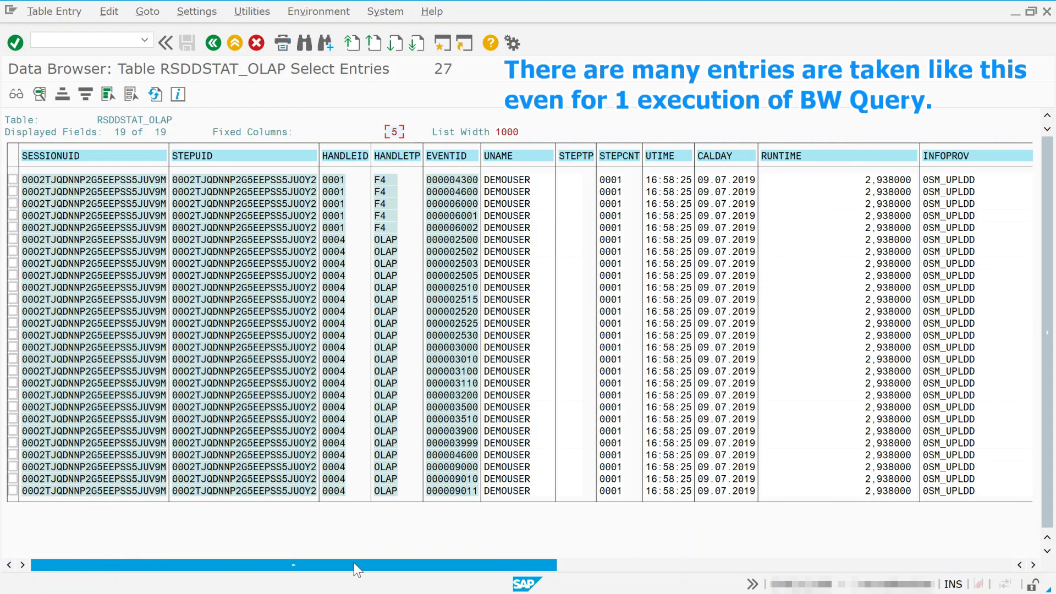
{"action": "left_click", "coordinate": [214, 44]}
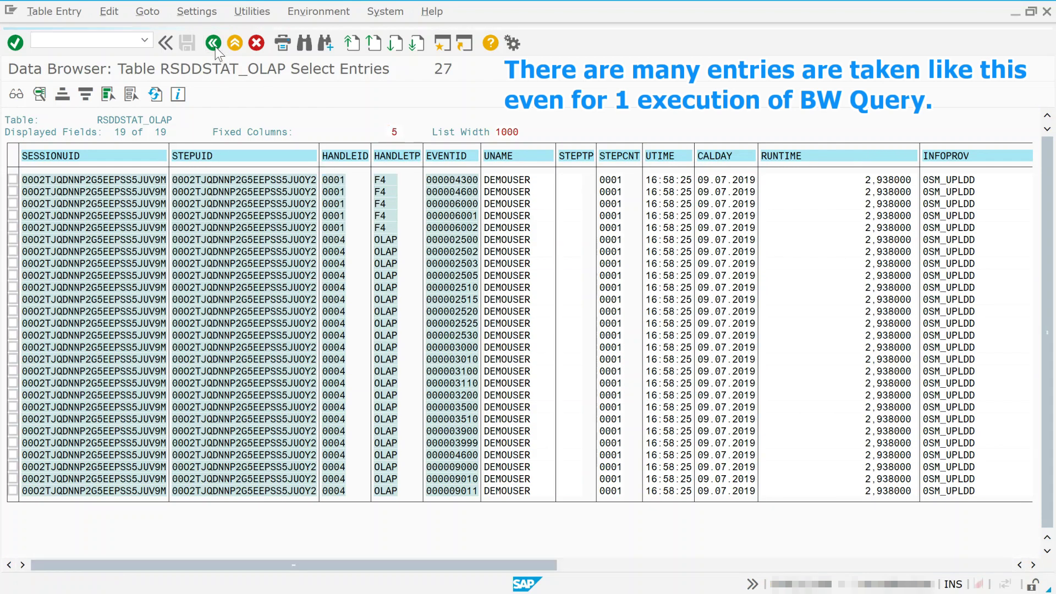
Clear the 0SM_UPLDD InfoProvider filter and execute again, listing 38 entries for the user
{"action": "left_click", "coordinate": [278, 308]}
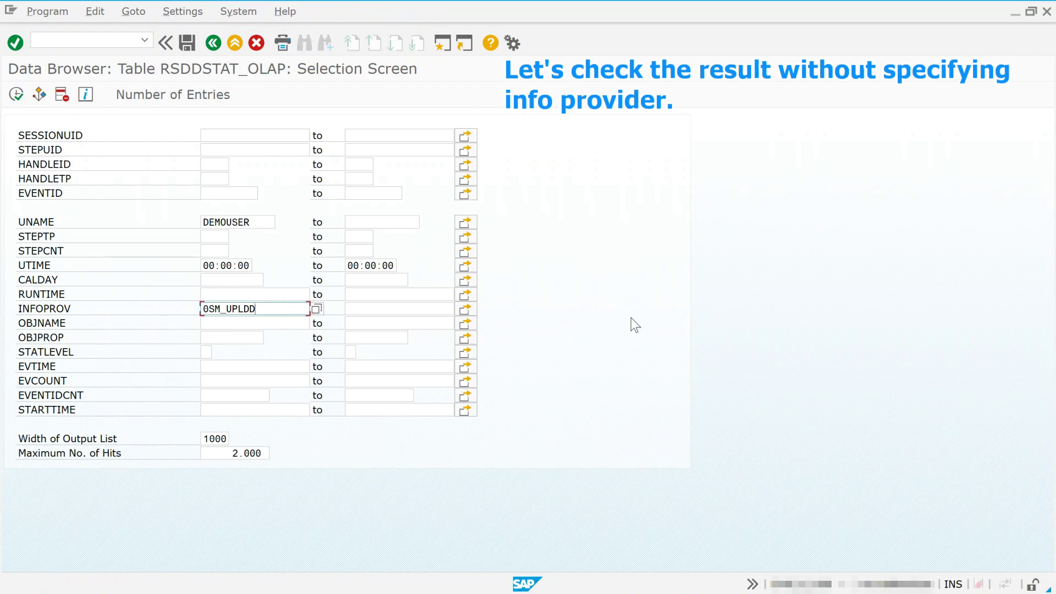
{"action": "key", "text": "BackSpace"}
{"action": "key", "text": "BackSpace"}
{"action": "key", "text": "BackSpace"}
{"action": "key", "text": "BackSpace"}
{"action": "key", "text": "BackSpace"}
{"action": "key", "text": "BackSpace"}
{"action": "key", "text": "BackSpace"}
{"action": "key", "text": "BackSpace"}
{"action": "key", "text": "BackSpace"}
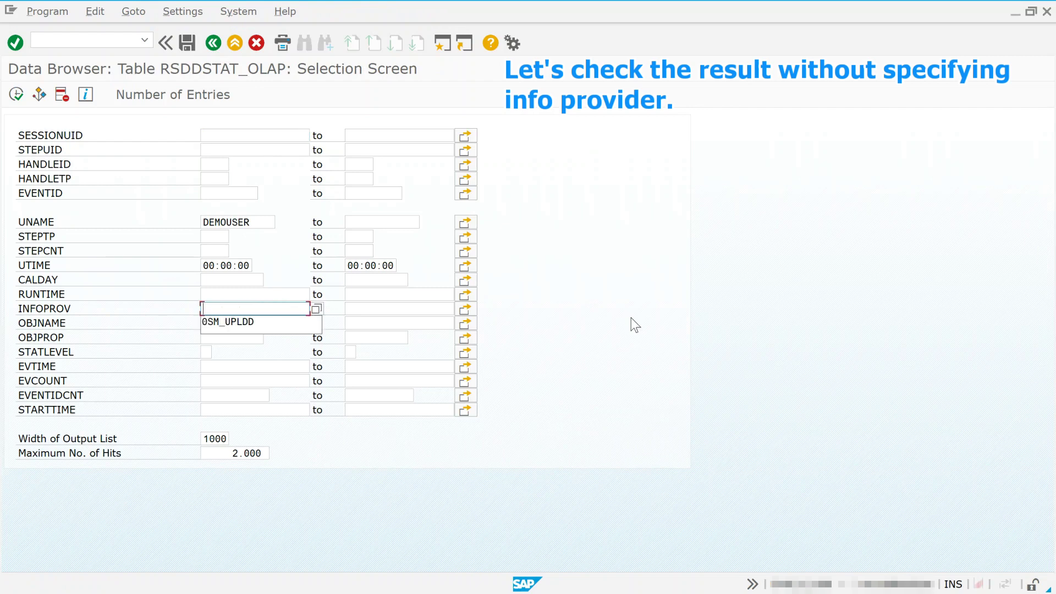
{"action": "key", "text": "Escape"}
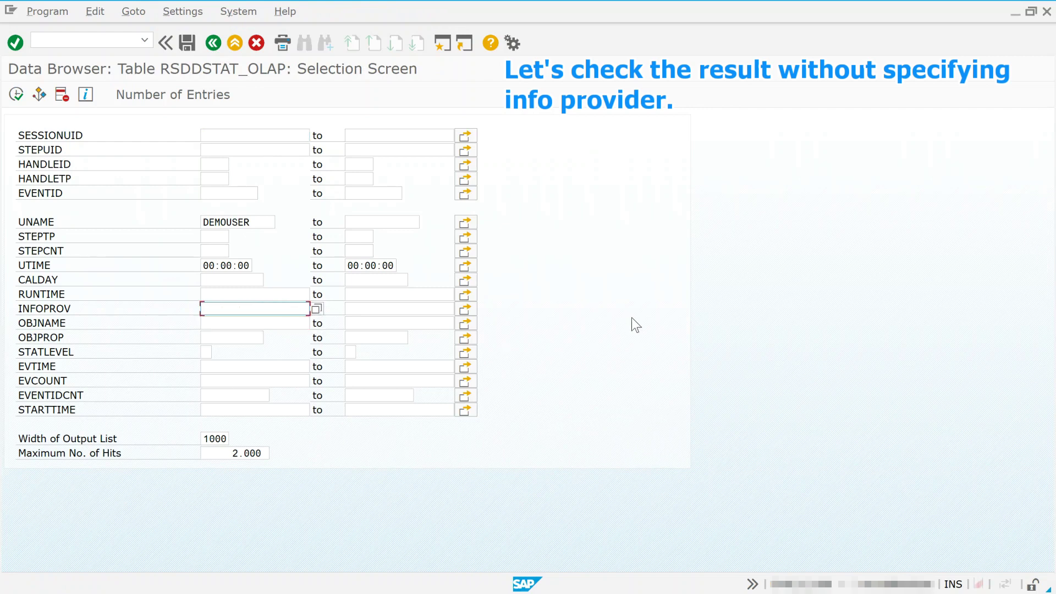
{"action": "key", "text": "F8"}
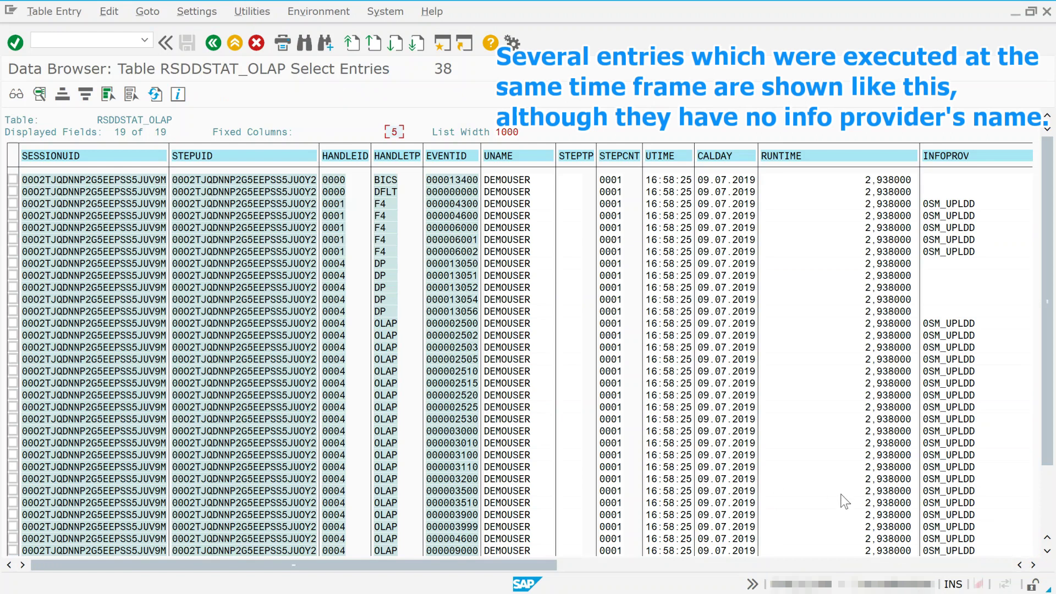
{"action": "left_click", "coordinate": [997, 565]}
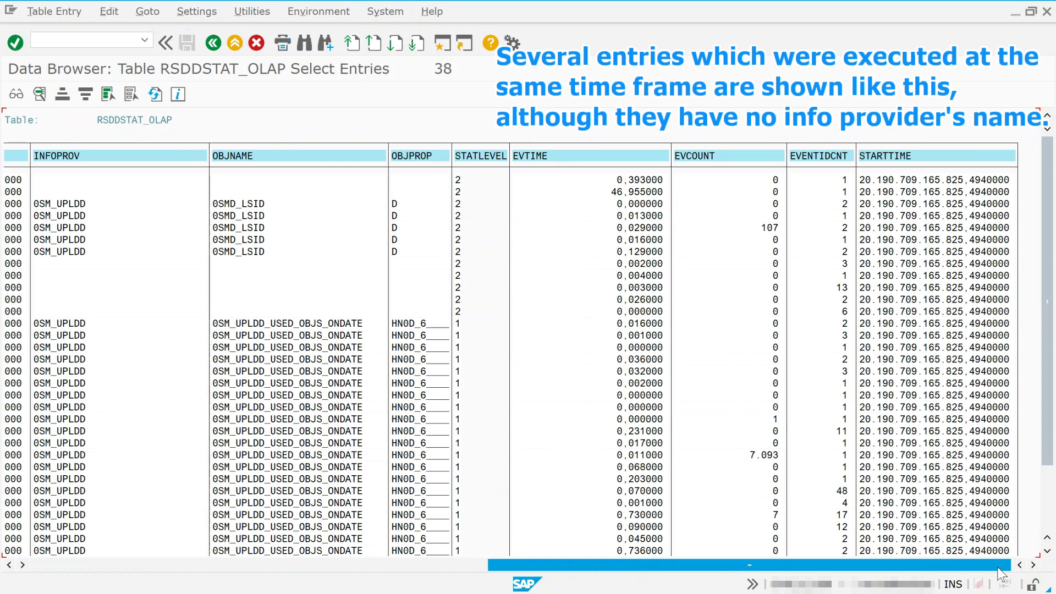
{"action": "left_click", "coordinate": [152, 569]}
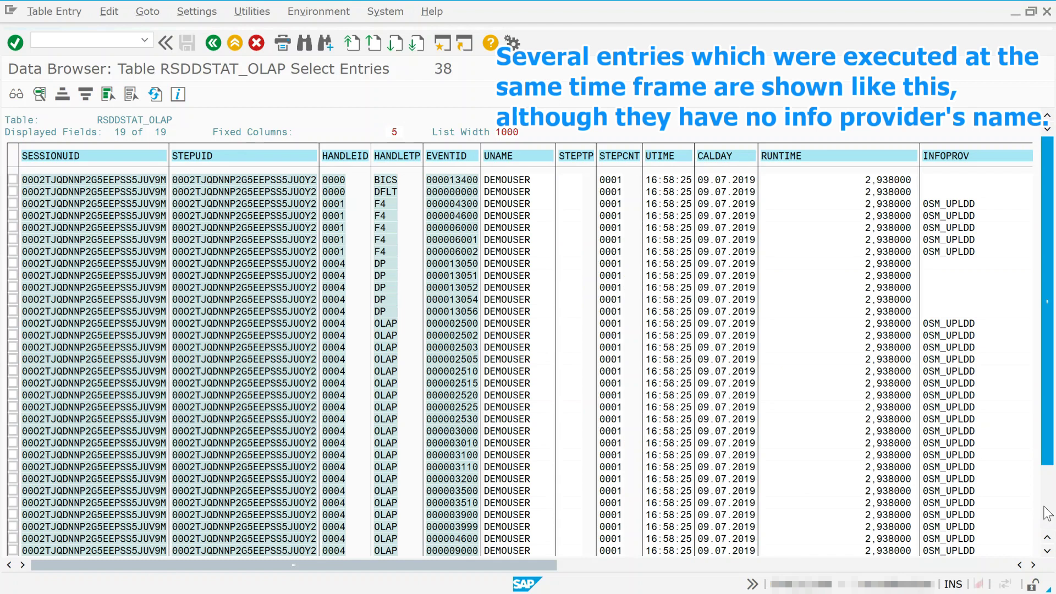
{"action": "left_click", "coordinate": [1048, 514]}
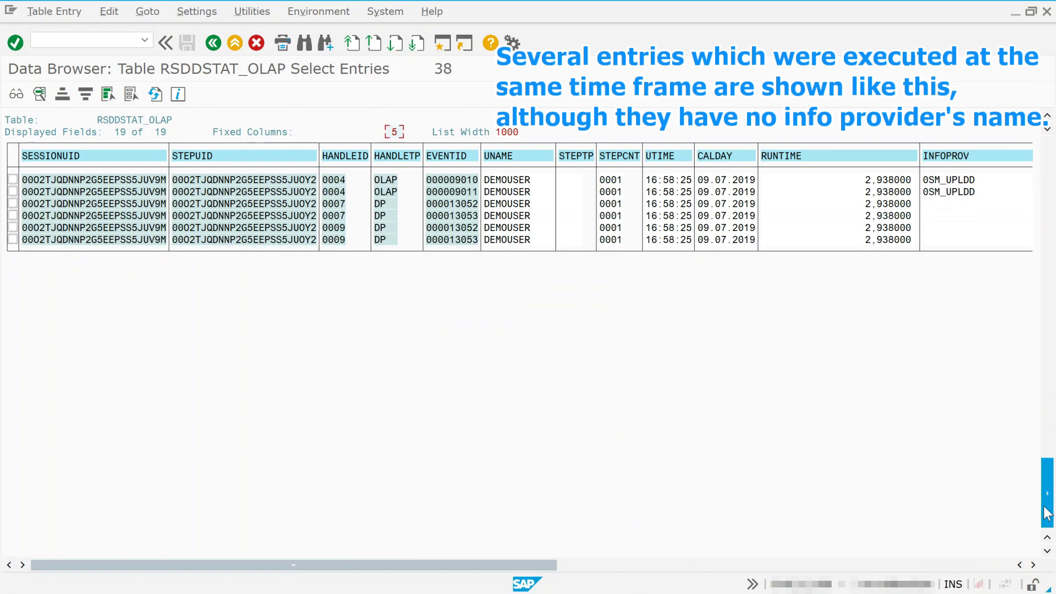
{"action": "left_click", "coordinate": [992, 563]}
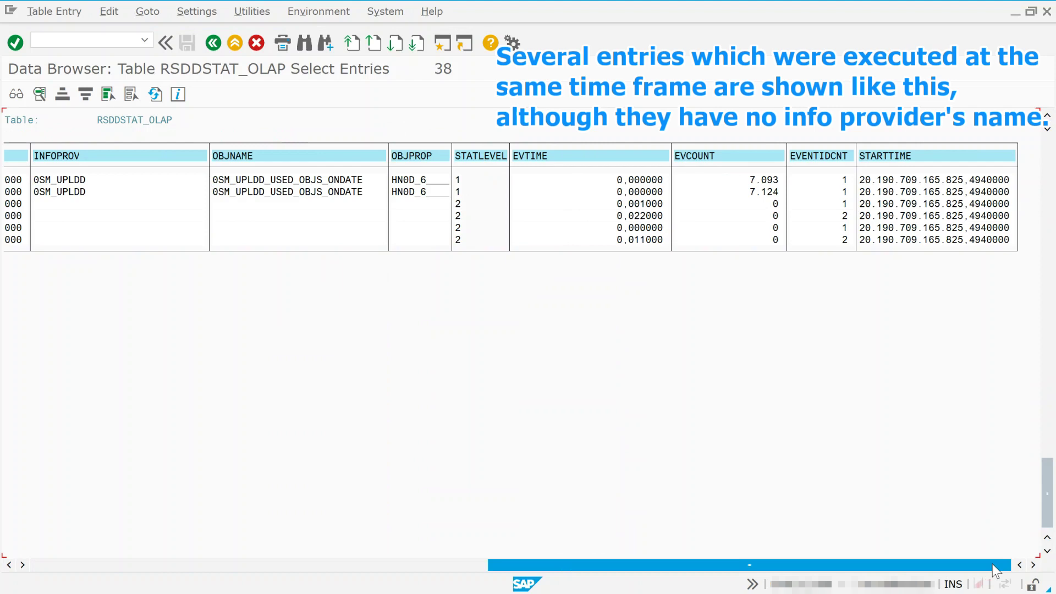
{"action": "left_click", "coordinate": [201, 562]}
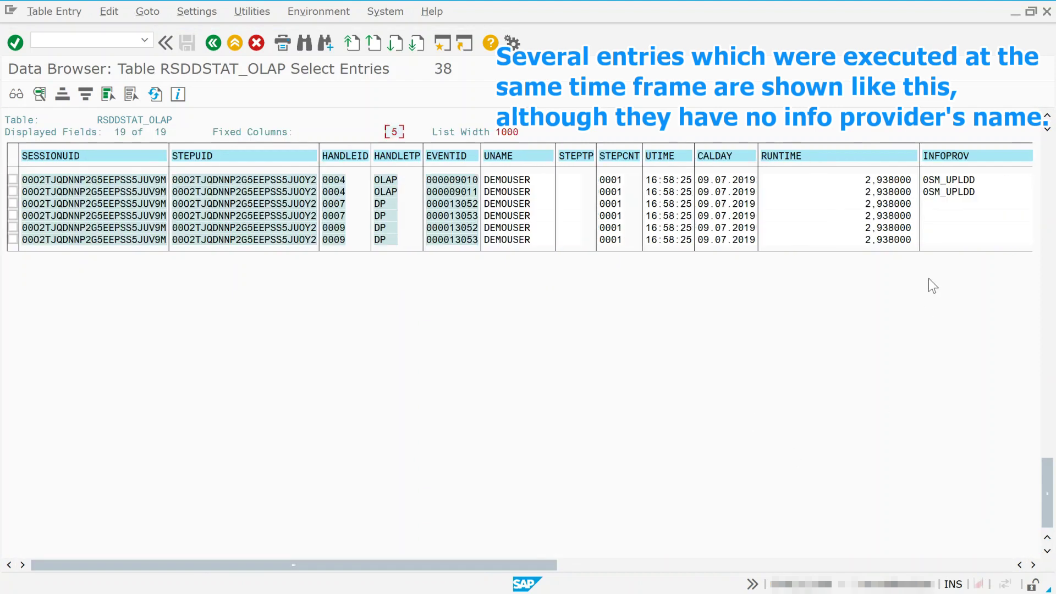
{"action": "left_click", "coordinate": [1046, 153]}
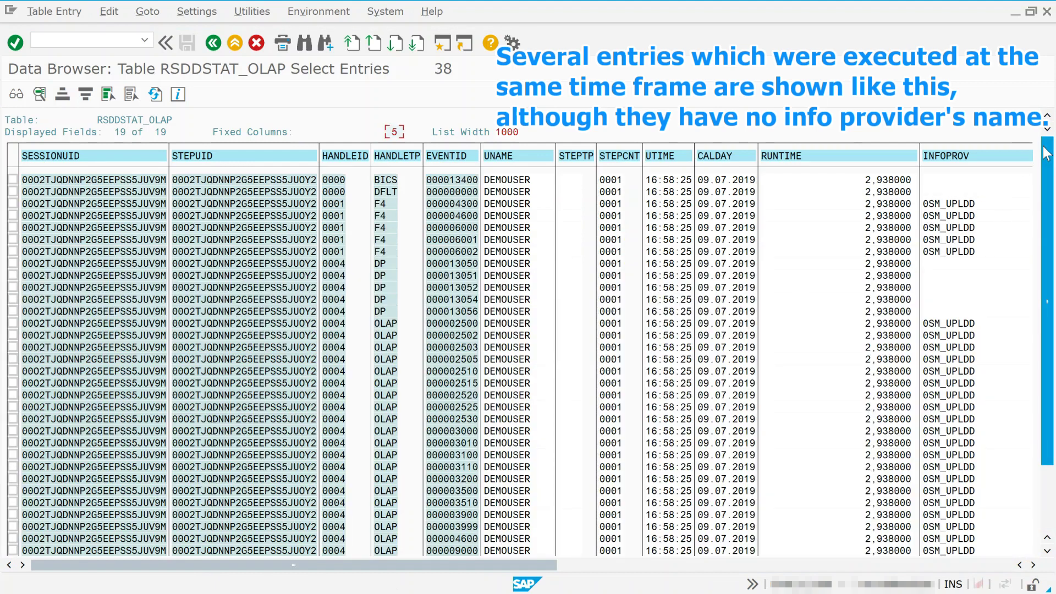